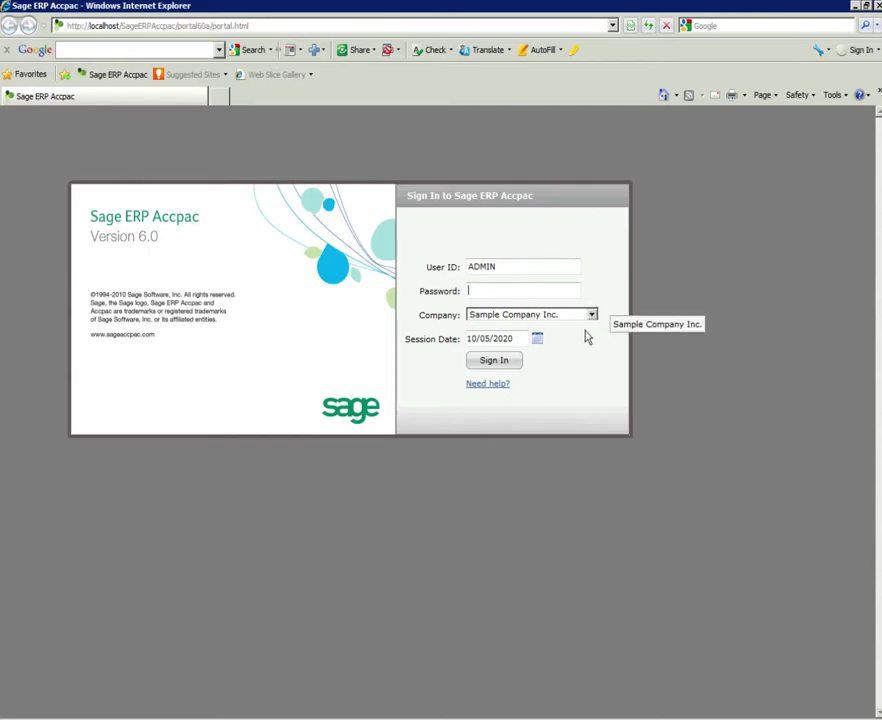
# - Sign in to Sample Company Inc. with session date 10/05/2020 using the account password
pyautogui.click(591, 316)
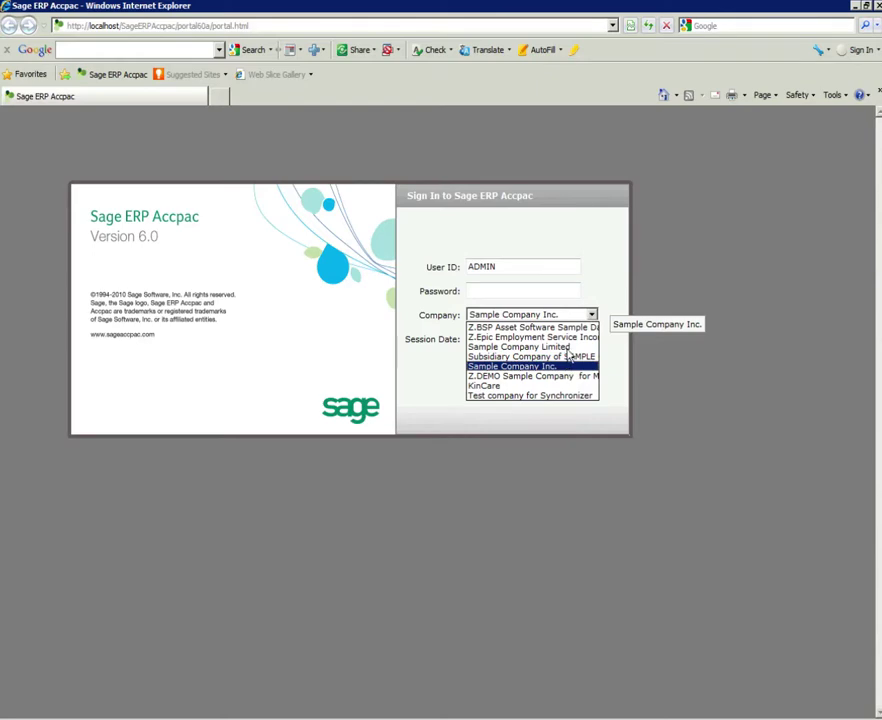
pyautogui.click(594, 298)
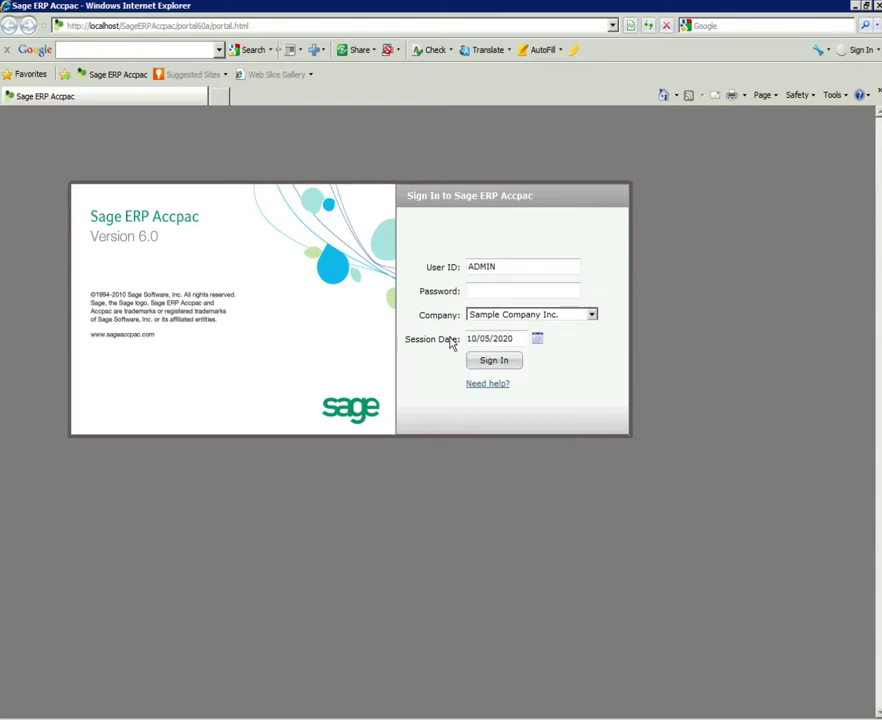
pyautogui.click(509, 339)
pyautogui.click(513, 290)
pyautogui.write('ADMIN')
pyautogui.click(502, 362)
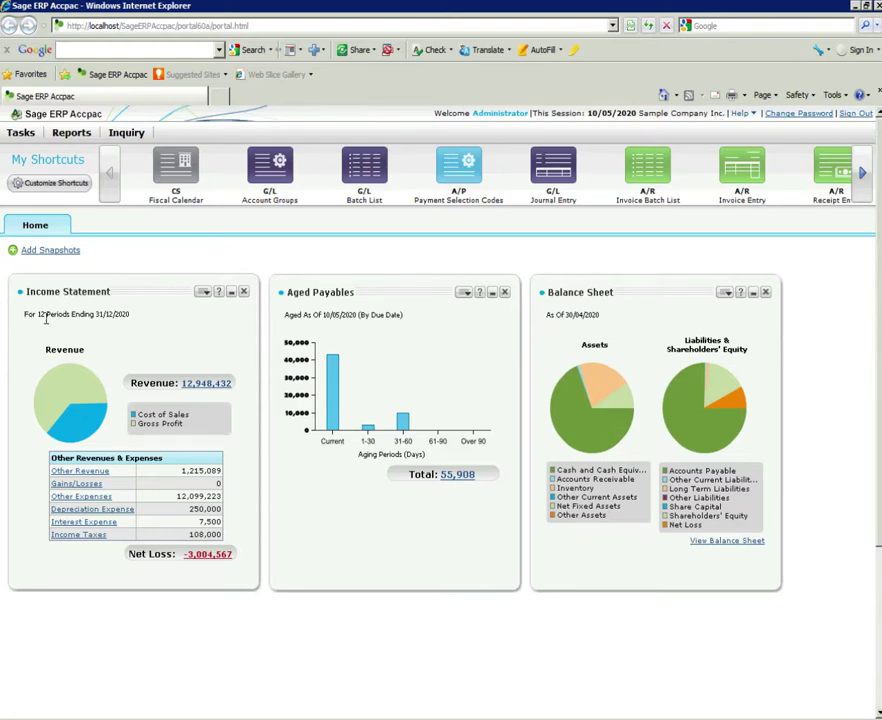
# - Read the Income Statement chart values, including gross profit of 8,245,067 (63.68% of revenue)
pyautogui.moveTo(69, 385)
pyautogui.moveTo(78, 428)
pyautogui.moveTo(581, 428)
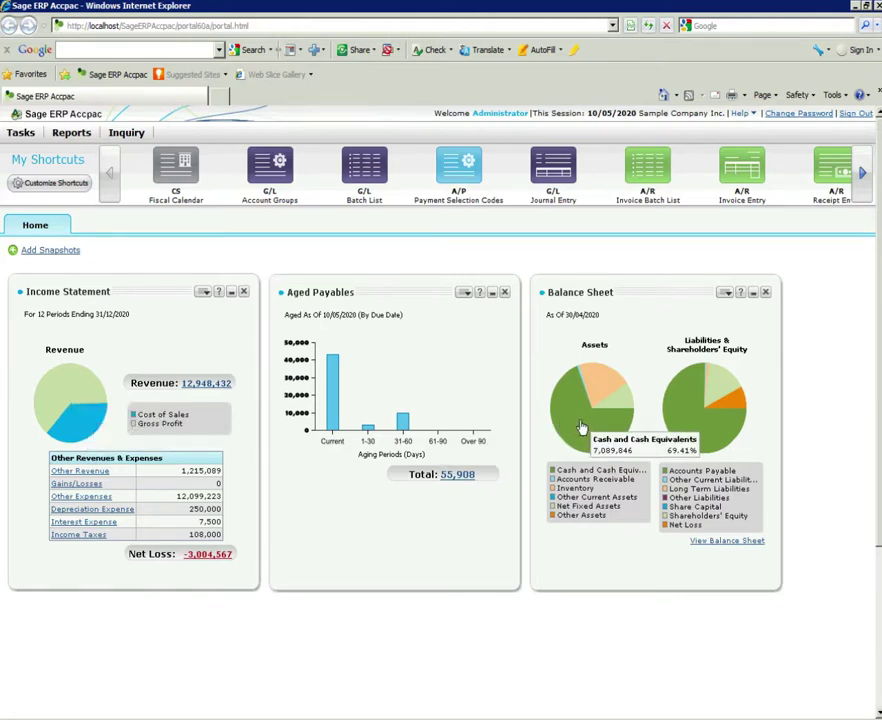
pyautogui.moveTo(592, 385)
pyautogui.moveTo(622, 399)
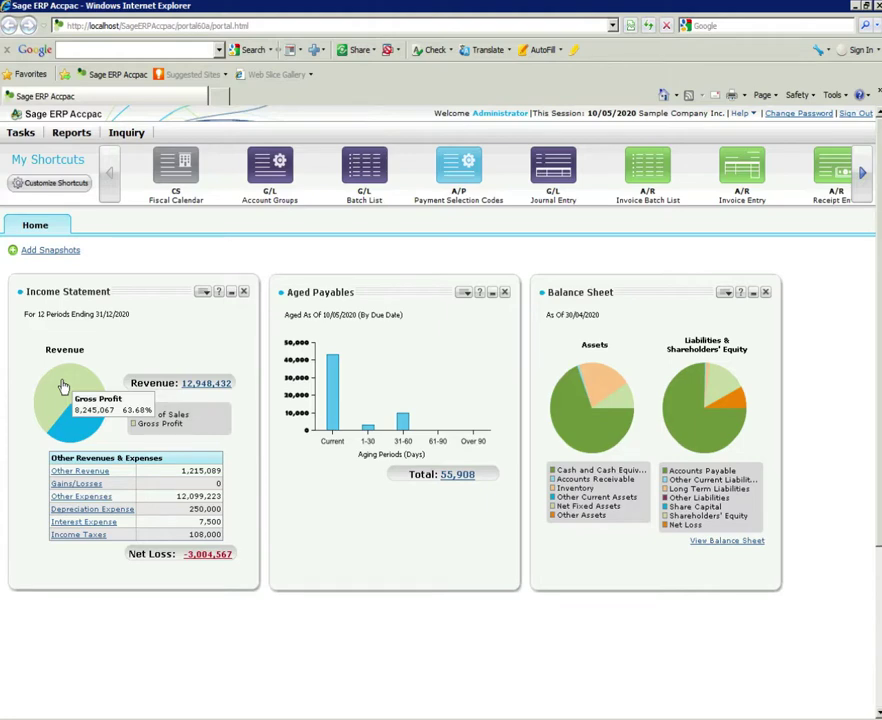
# - Open the Gross Profit report, expand groups 140 and 150, and jump to group 19
pyautogui.click(86, 475)
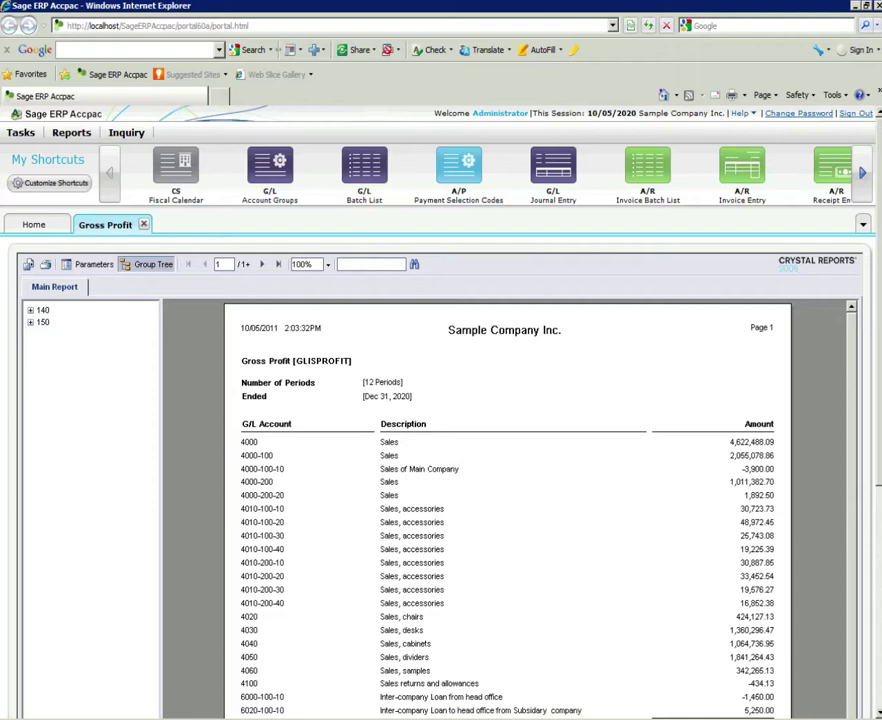
pyautogui.click(30, 311)
pyautogui.click(30, 335)
pyautogui.click(54, 346)
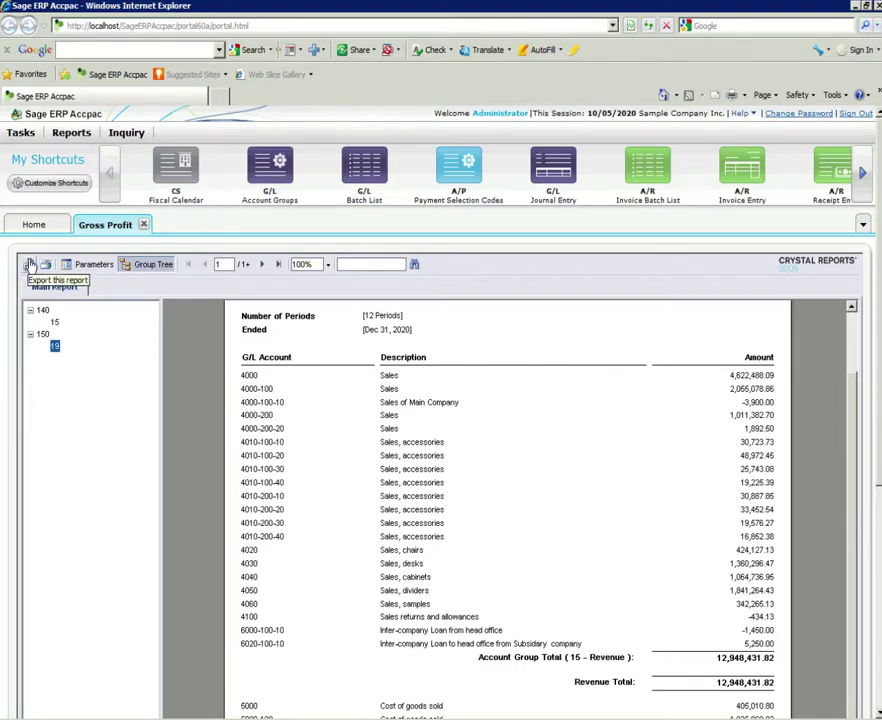
pyautogui.click(29, 264)
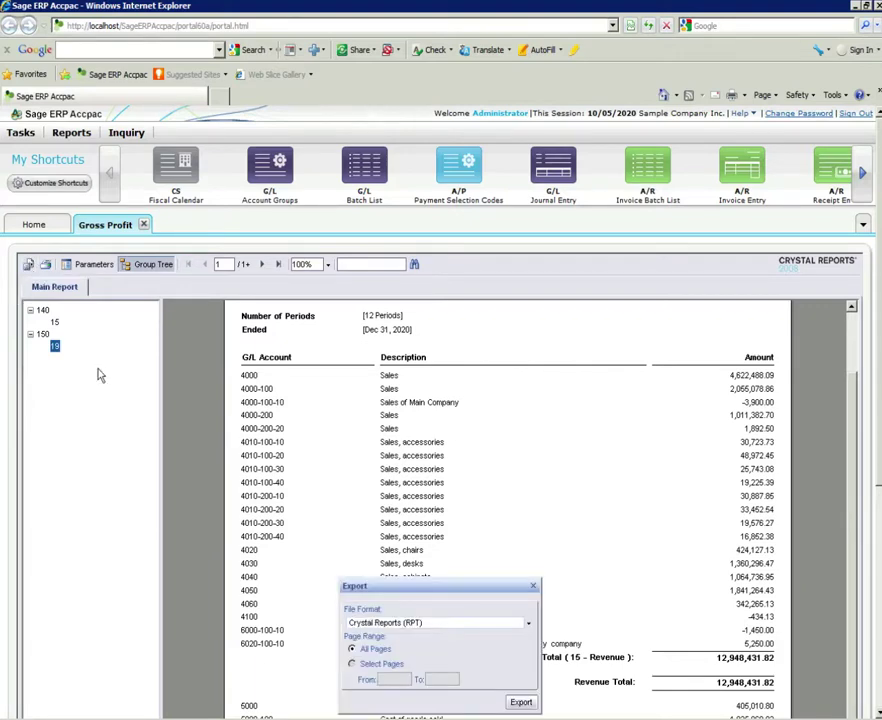
pyautogui.click(423, 623)
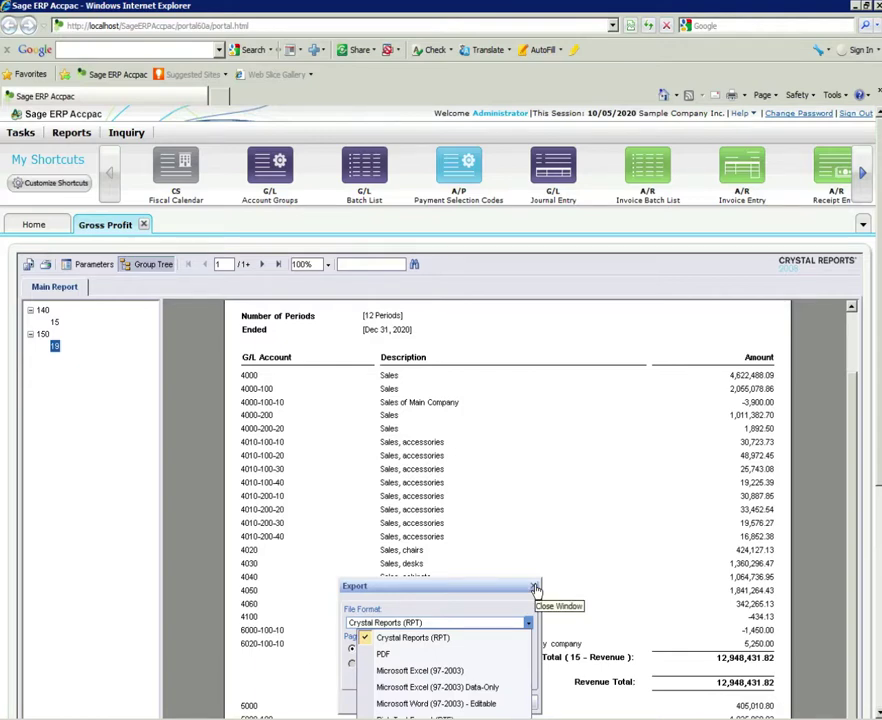
pyautogui.click(535, 588)
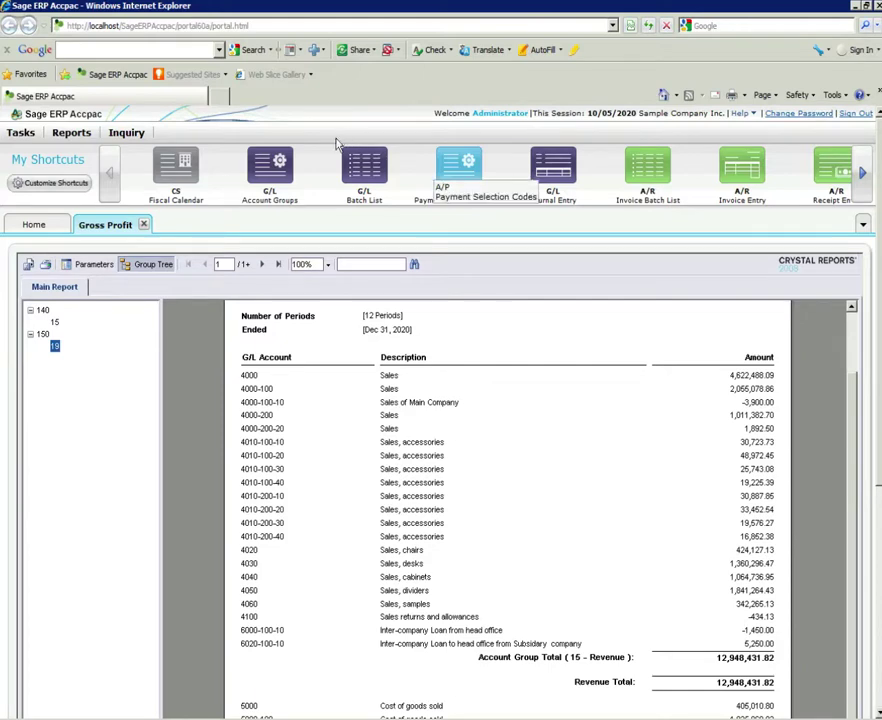
# - Close the Gross Profit report, view the 7,500.00 Interest Expense report, then close it
pyautogui.click(145, 225)
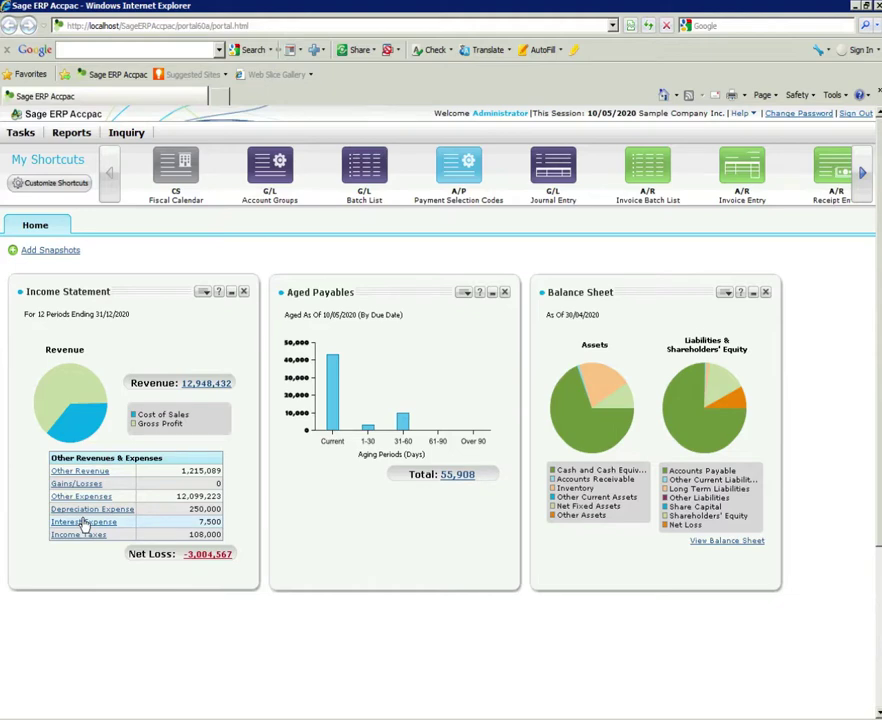
pyautogui.click(84, 522)
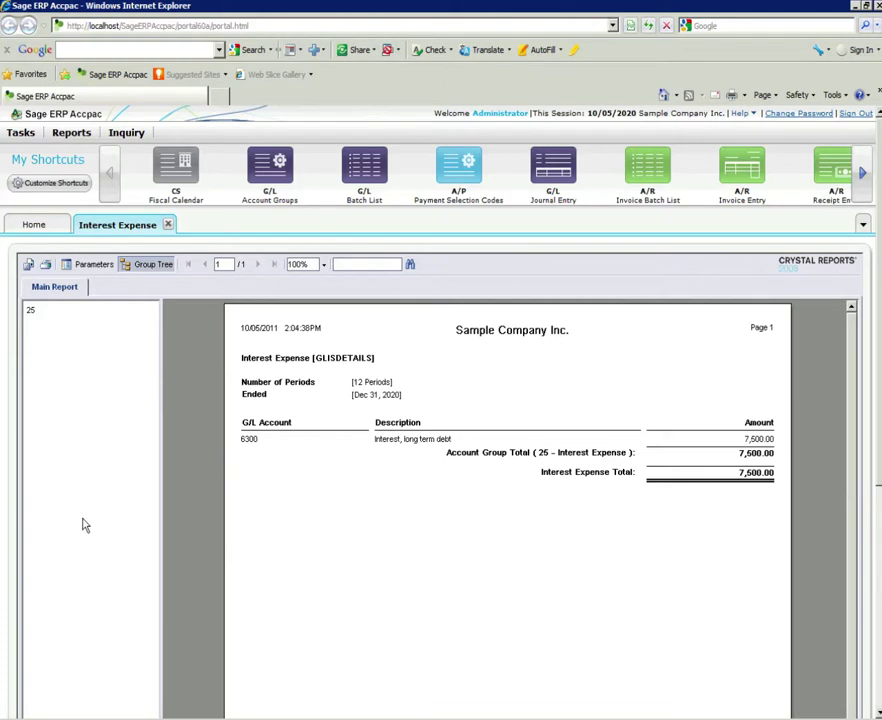
pyautogui.click(169, 225)
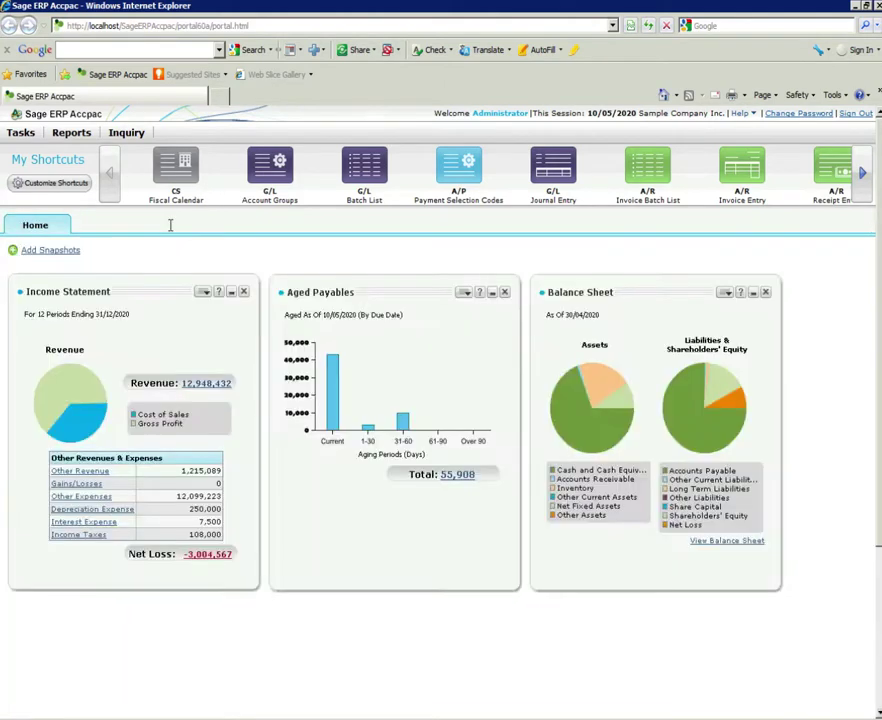
pyautogui.click(203, 292)
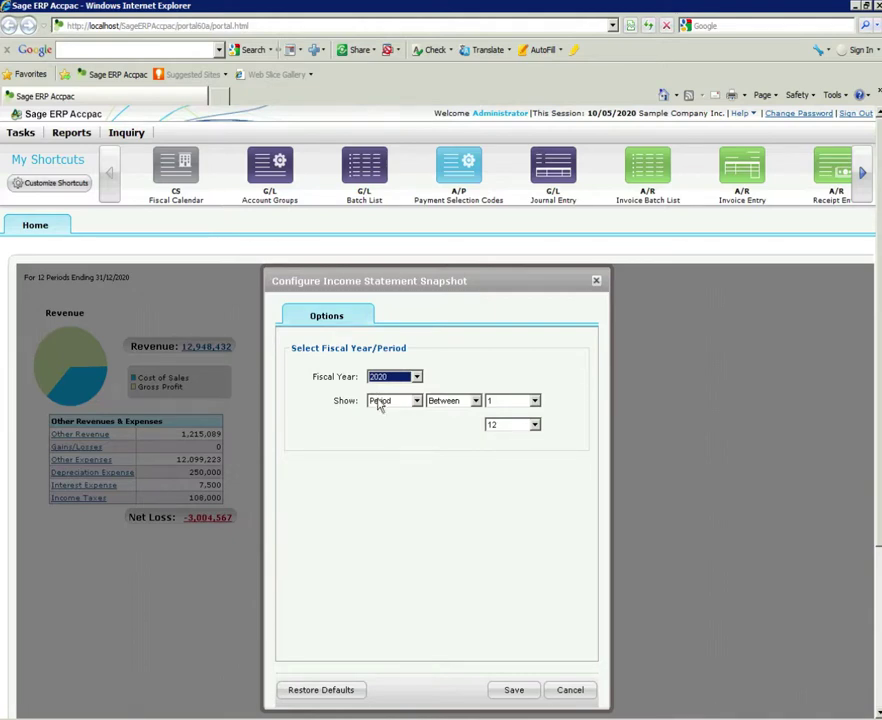
pyautogui.click(570, 690)
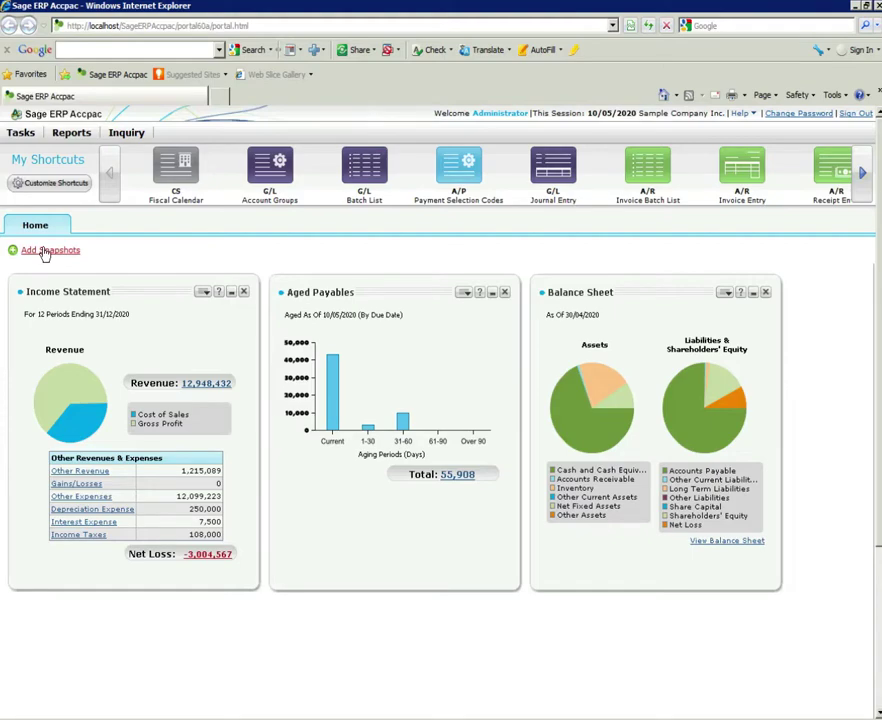
# - Browse the General Ledger and then the Accounts Receivable snapshot categories in Add Snapshots
pyautogui.click(43, 251)
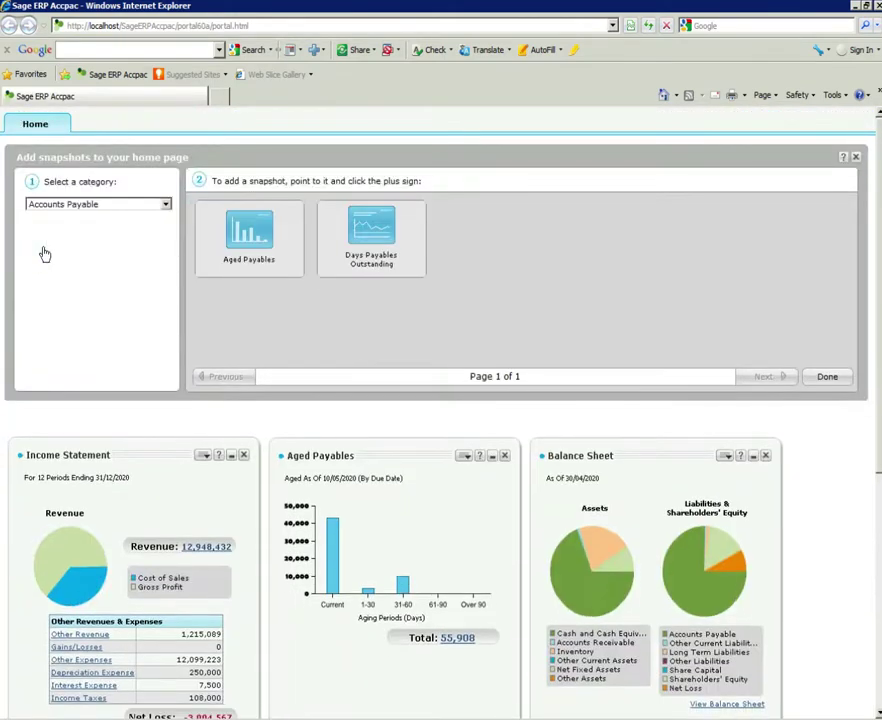
pyautogui.click(166, 204)
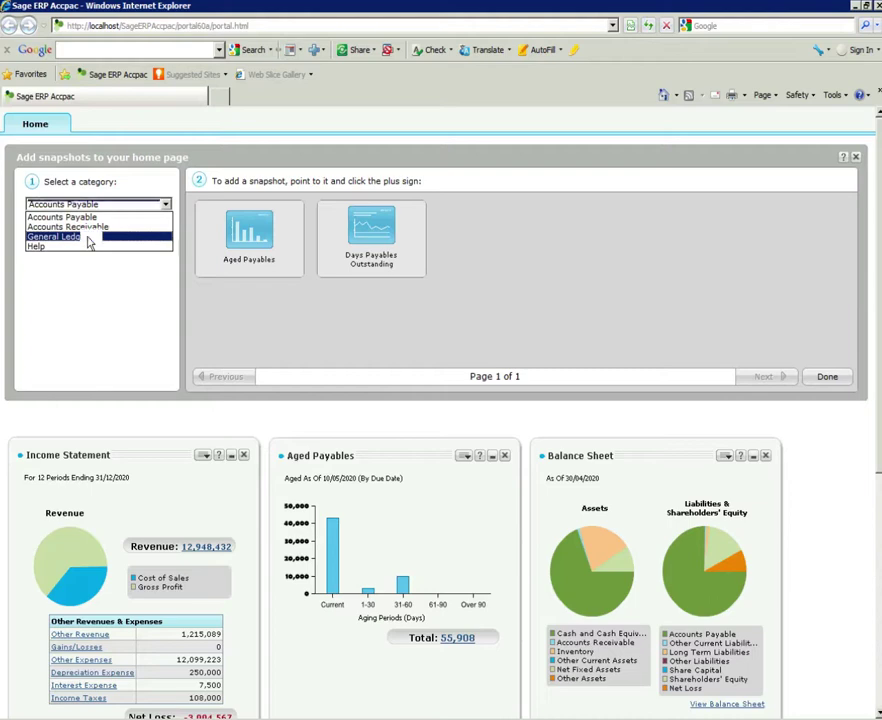
pyautogui.click(88, 238)
pyautogui.moveTo(370, 248)
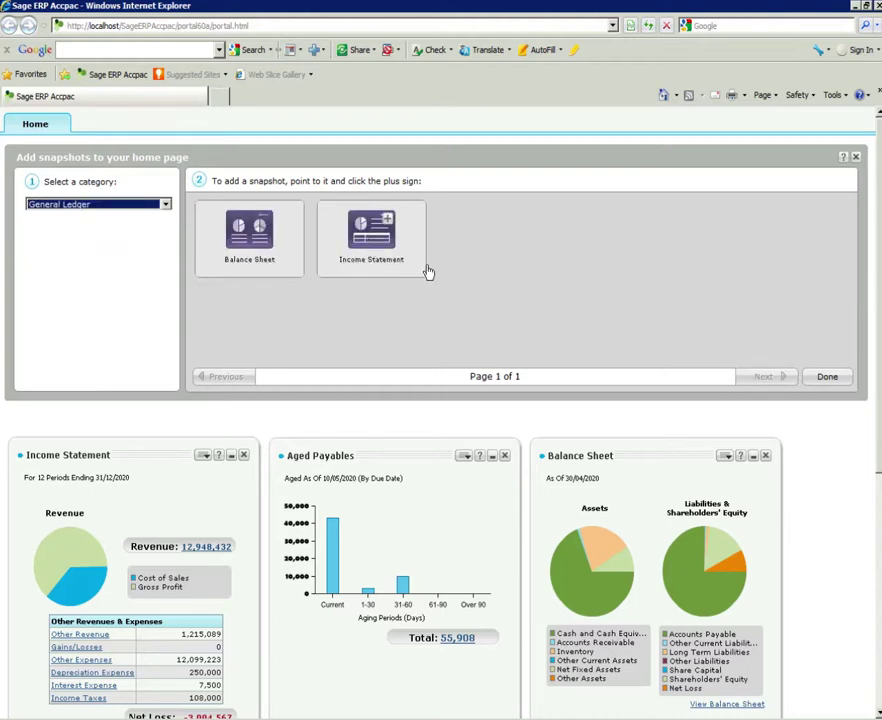
pyautogui.click(100, 204)
pyautogui.click(76, 228)
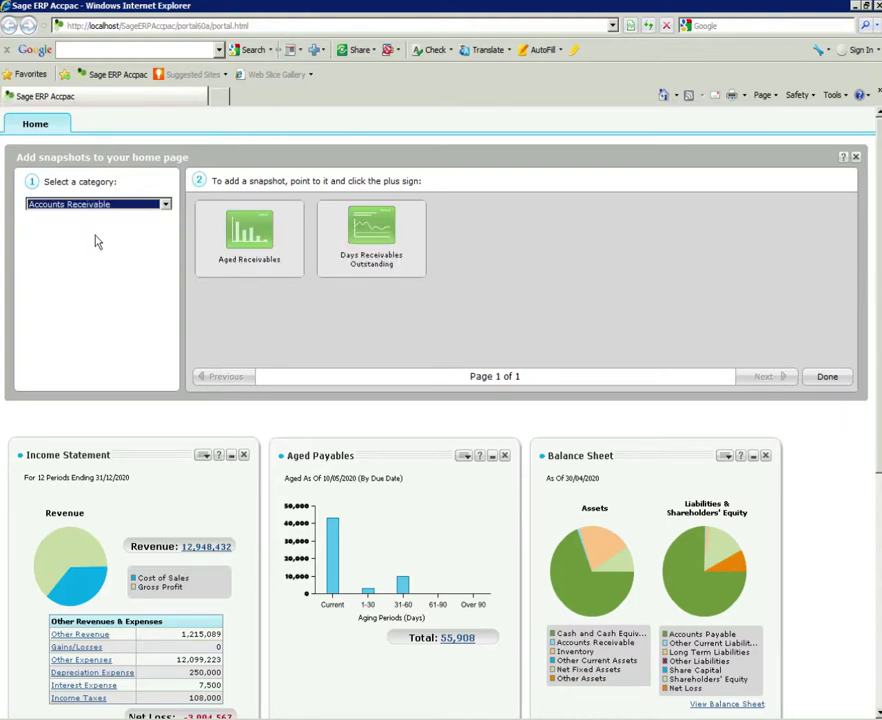
pyautogui.scroll(-4, 368, 332)
pyautogui.scroll(4, 368, 332)
pyautogui.moveTo(241, 258)
pyautogui.moveTo(366, 228)
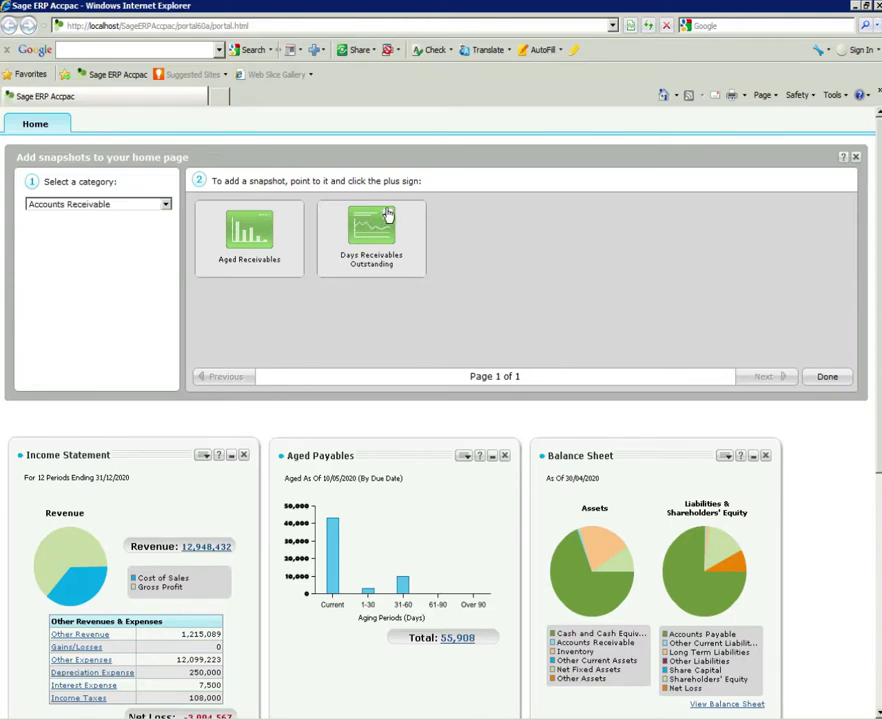
# - Preview the Days Receivables Outstanding snapshot and add it to the Home page
pyautogui.click(388, 214)
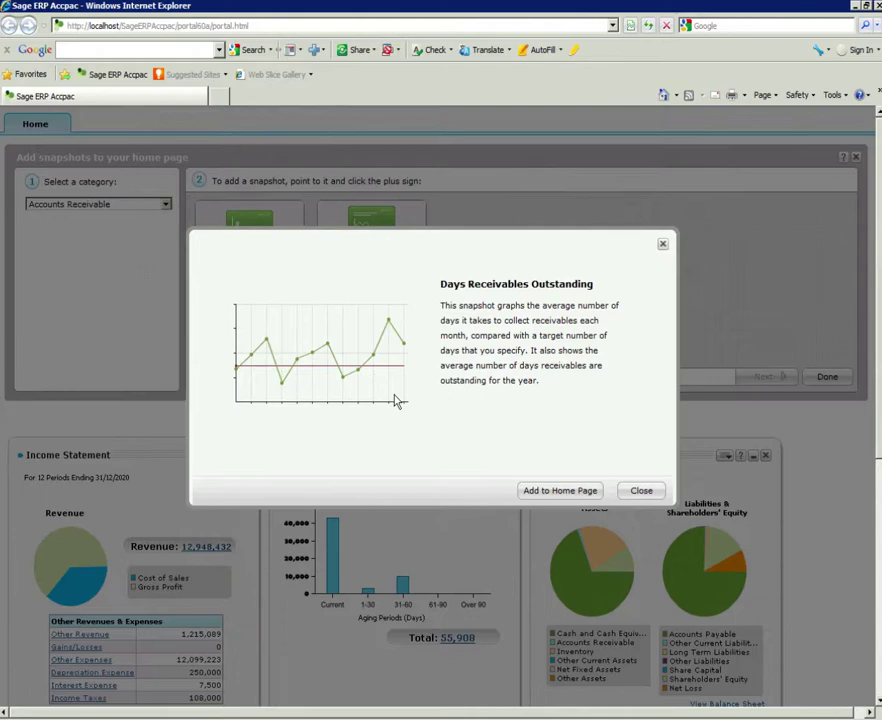
pyautogui.click(571, 496)
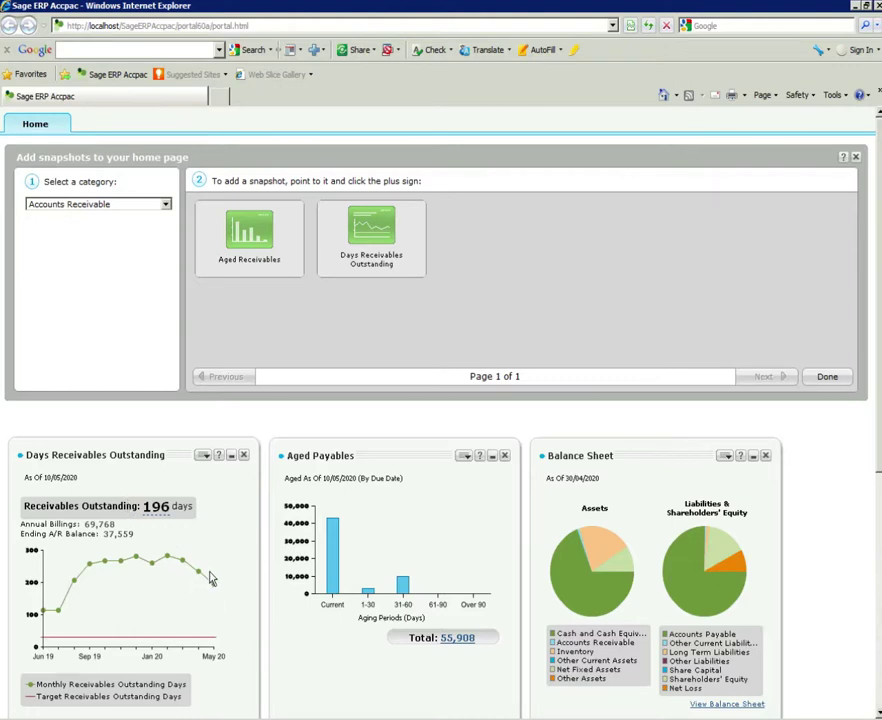
pyautogui.scroll(-2, 210, 578)
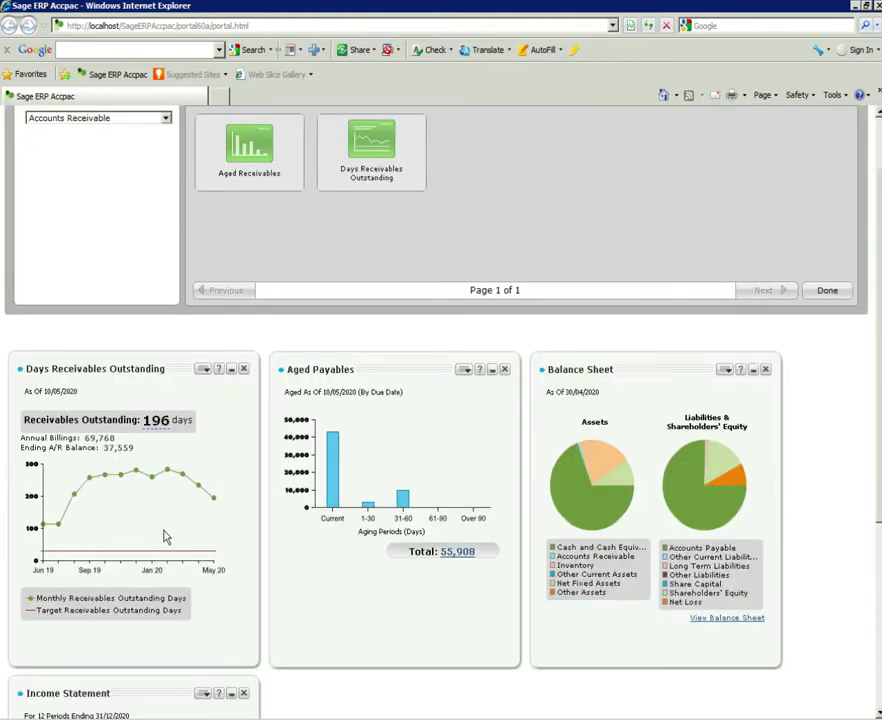
pyautogui.scroll(-5, 291, 606)
pyautogui.scroll(1, 351, 528)
pyautogui.scroll(4, 351, 528)
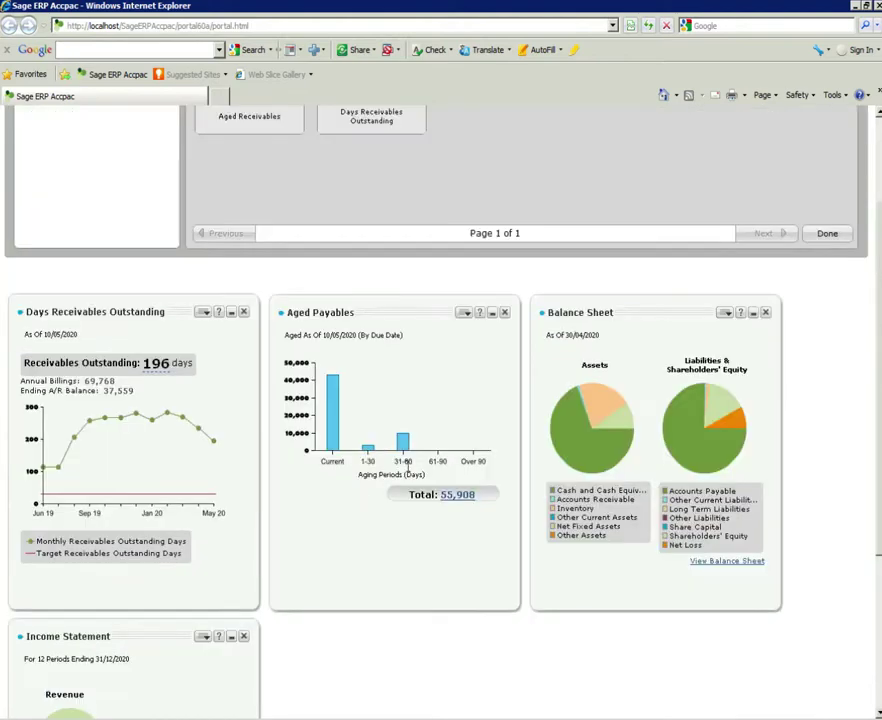
pyautogui.moveTo(641, 312); pyautogui.dragTo(393, 651)
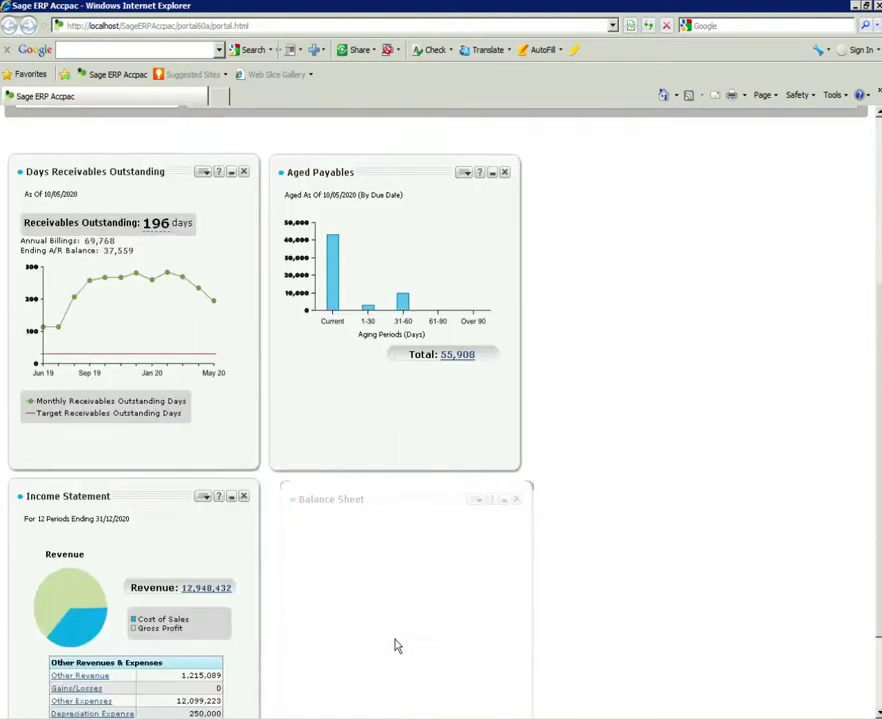
pyautogui.moveTo(395, 646); pyautogui.dragTo(386, 507)
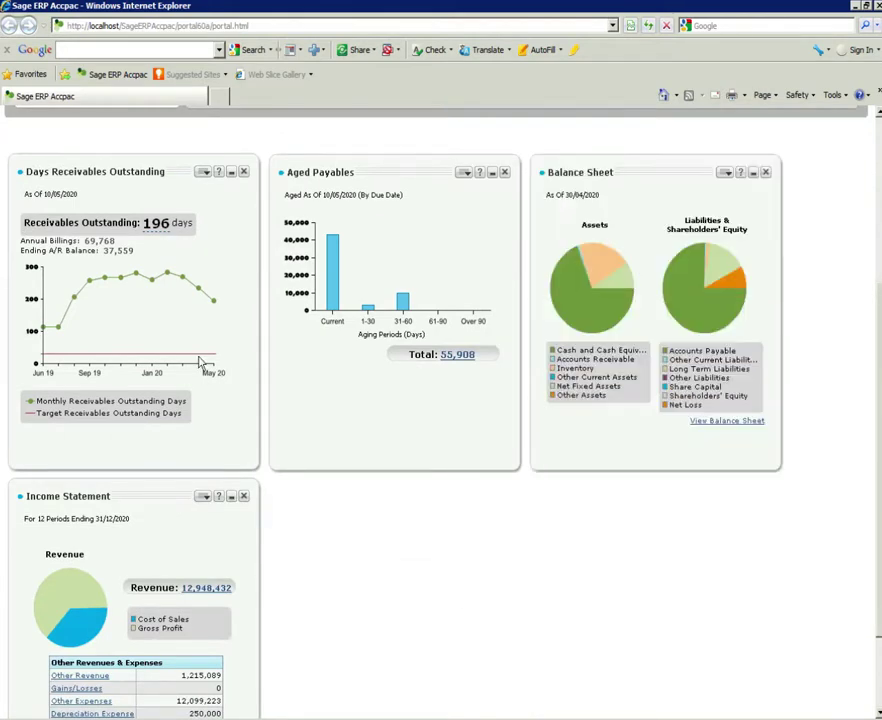
pyautogui.scroll(1, 155, 277)
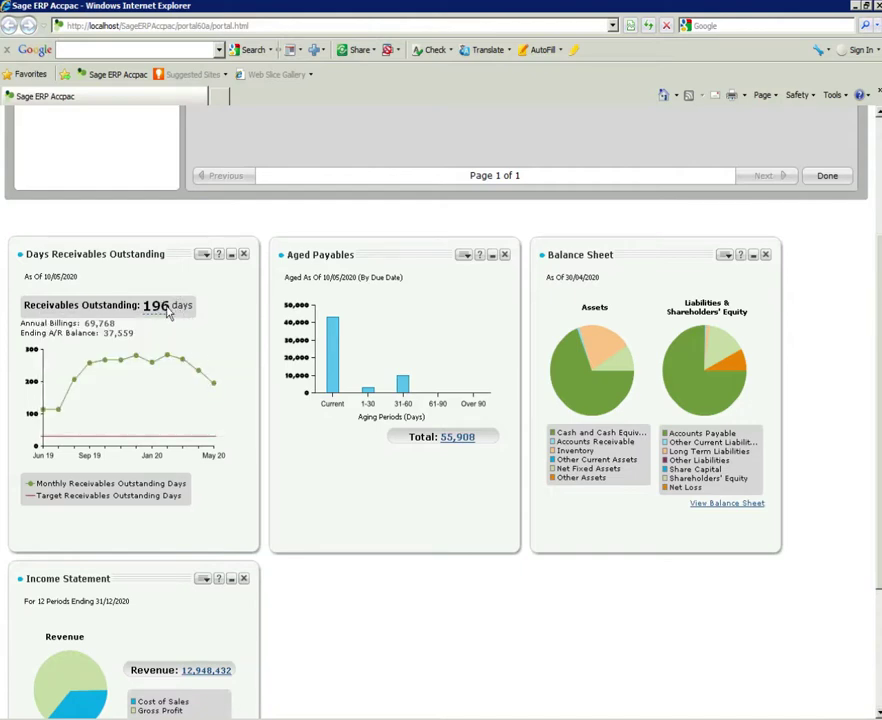
# - Review the Jun 19 to May 20 receivables-days chart, then return to the Add snapshots panel
pyautogui.moveTo(156, 305)
pyautogui.moveTo(169, 361)
pyautogui.moveTo(200, 377)
pyautogui.scroll(3, 210, 385)
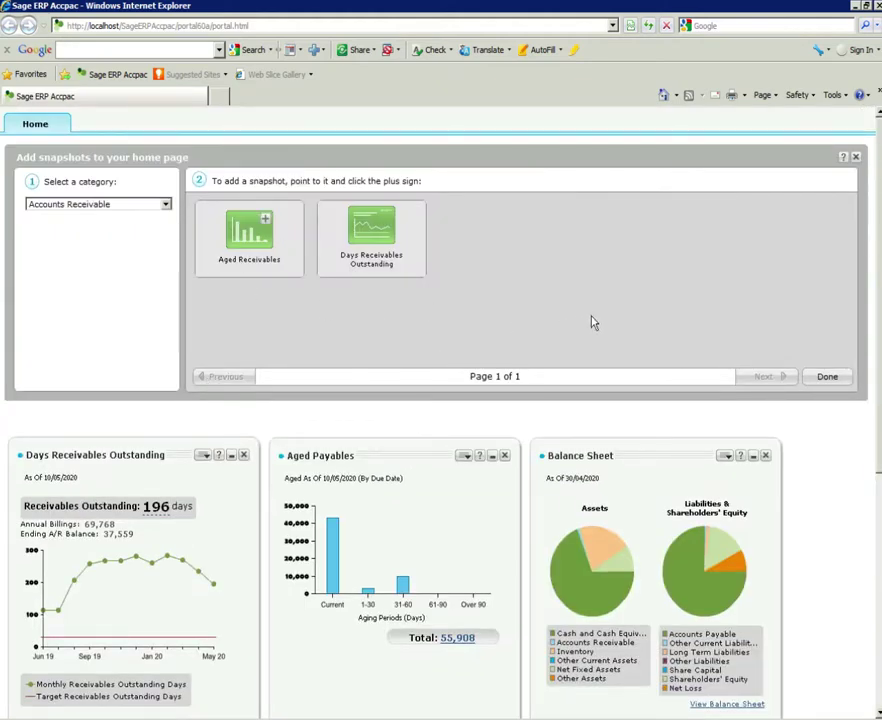
# - Close the Add snapshots panel and launch the G/L Batch List from My Shortcuts
pyautogui.click(827, 376)
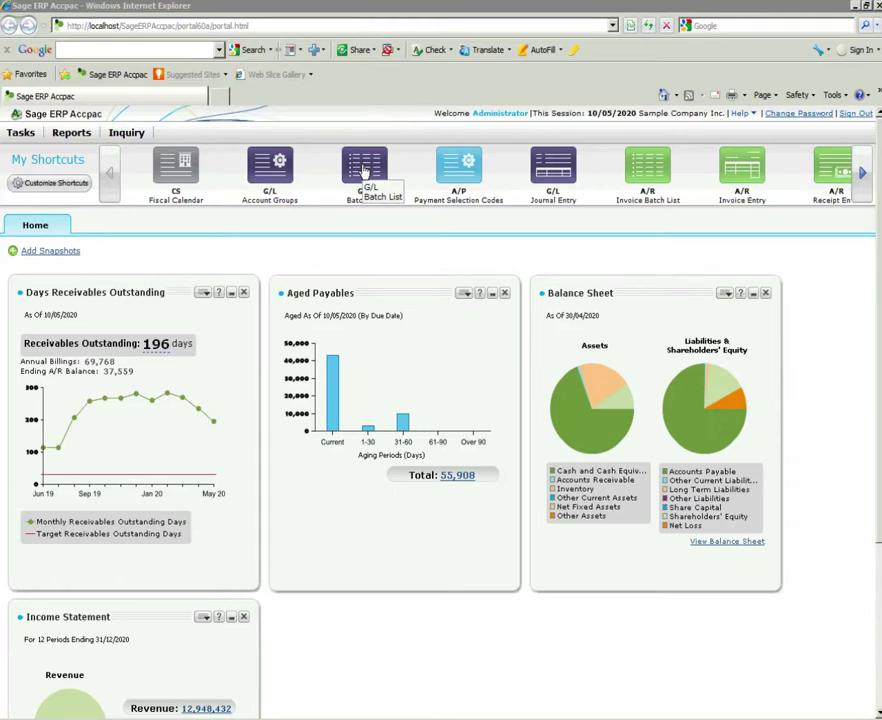
pyautogui.click(364, 172)
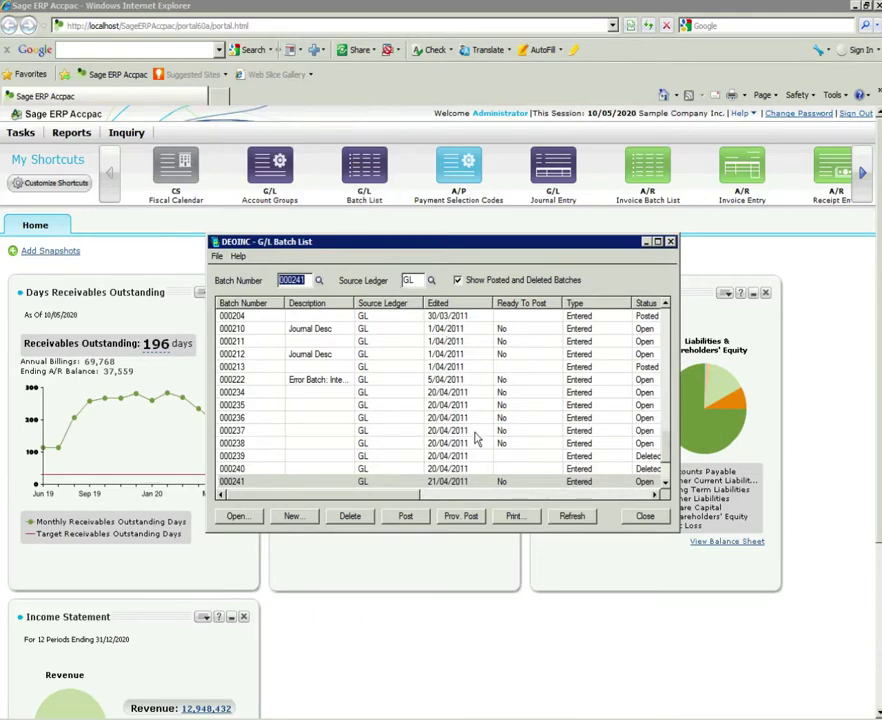
# - Select batch 000241 in the G/L Batch List and open it in Journal Entry
pyautogui.click(449, 482)
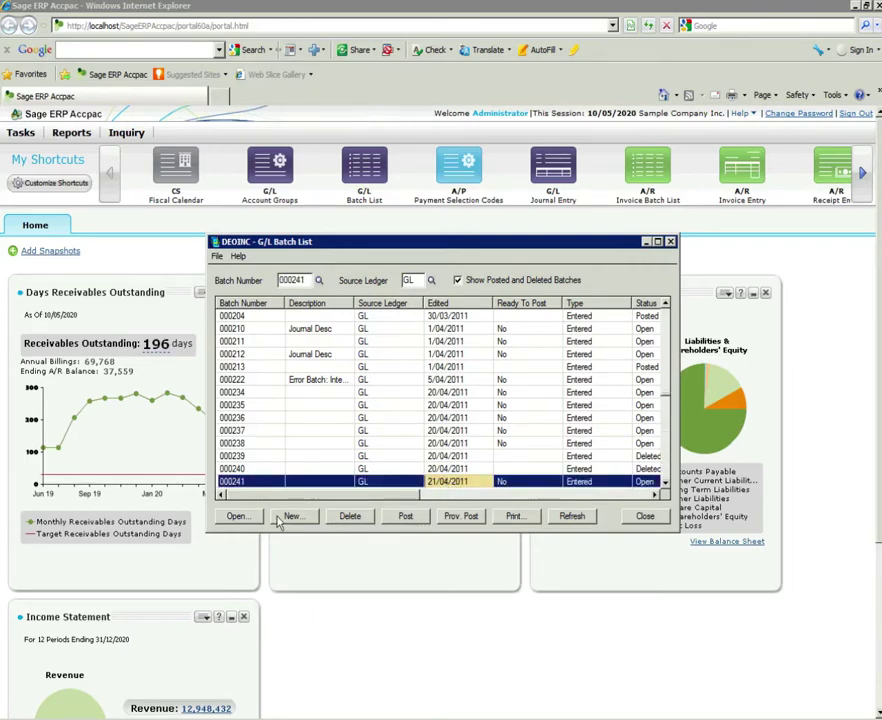
pyautogui.click(236, 516)
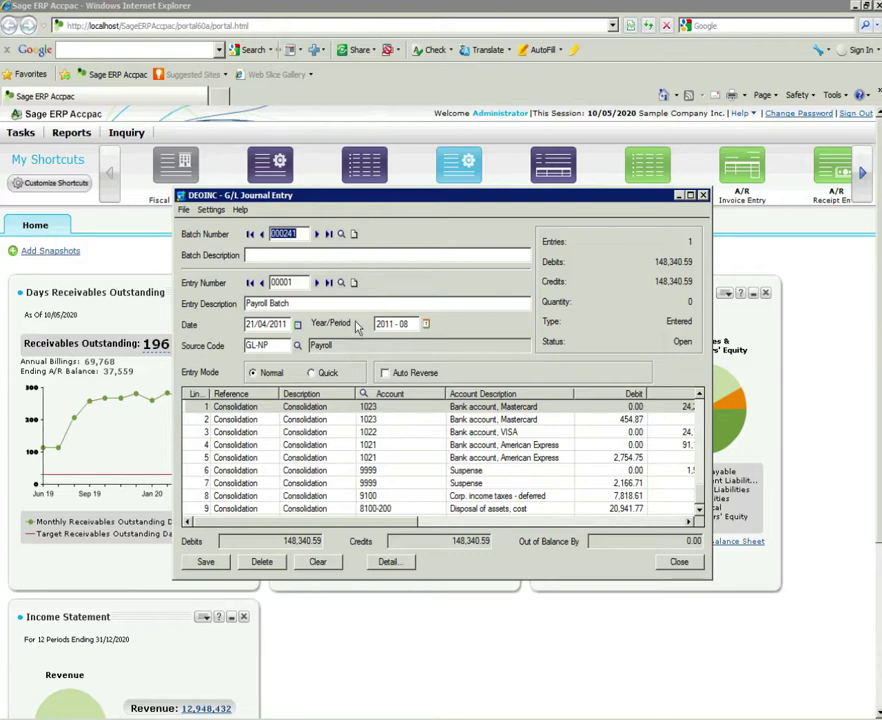
# - Create new batch 000243 with the description 'New GL Journal'
pyautogui.click(344, 234)
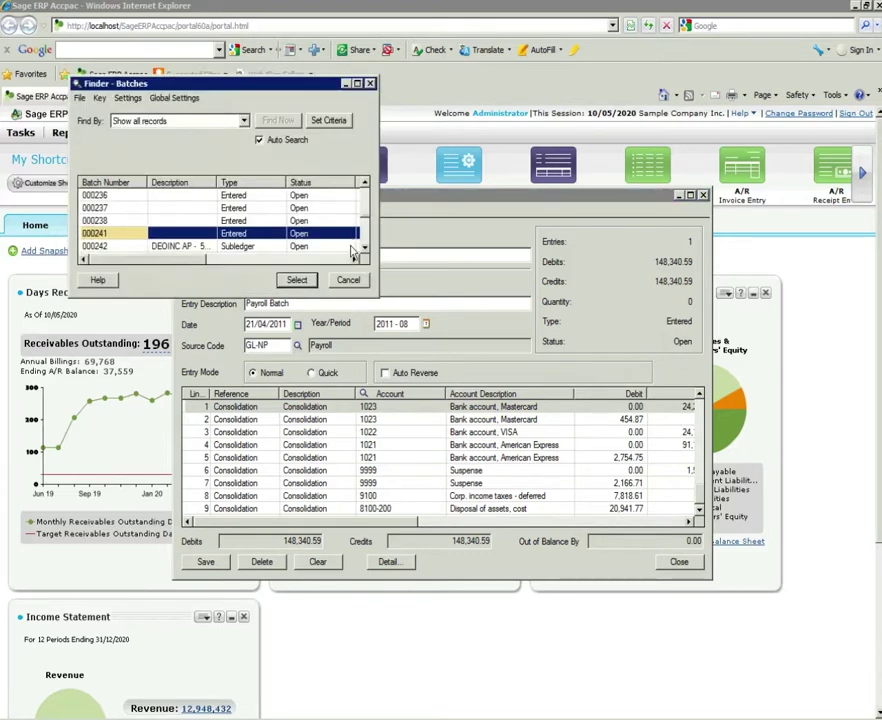
pyautogui.click(348, 280)
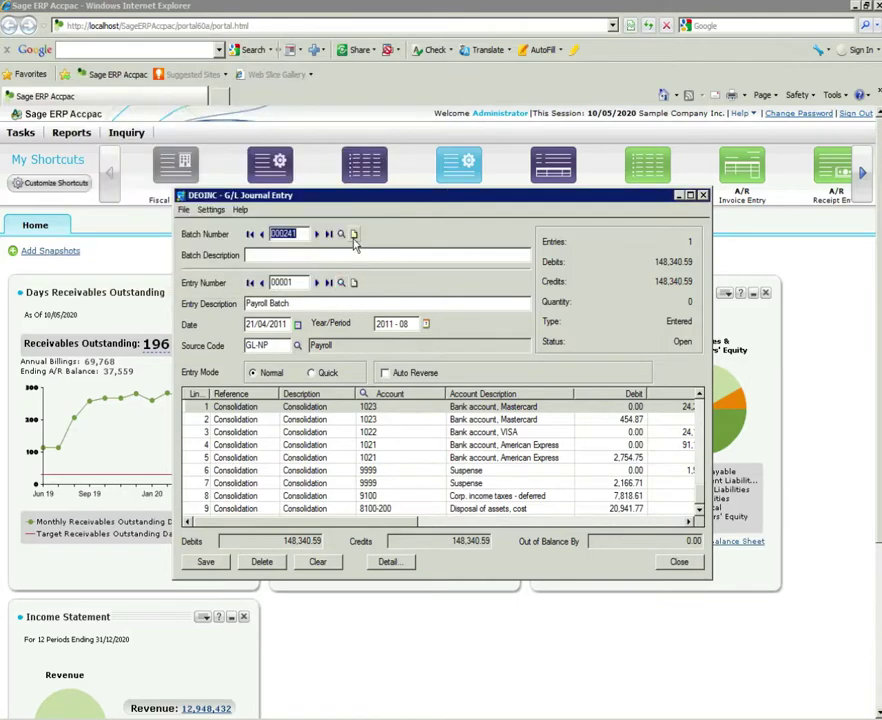
pyautogui.click(353, 234)
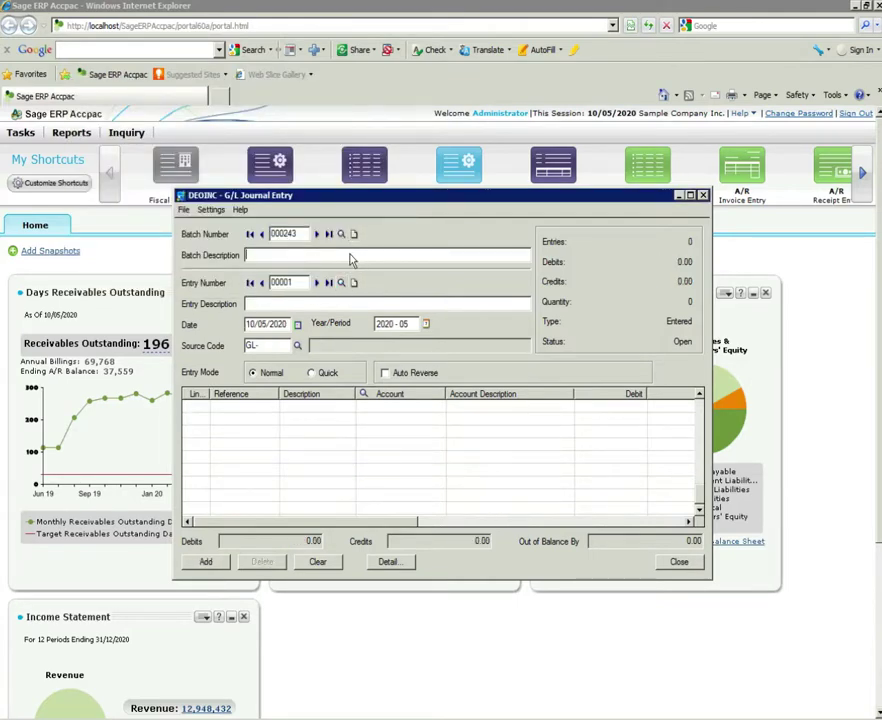
pyautogui.write('New GL Journal')
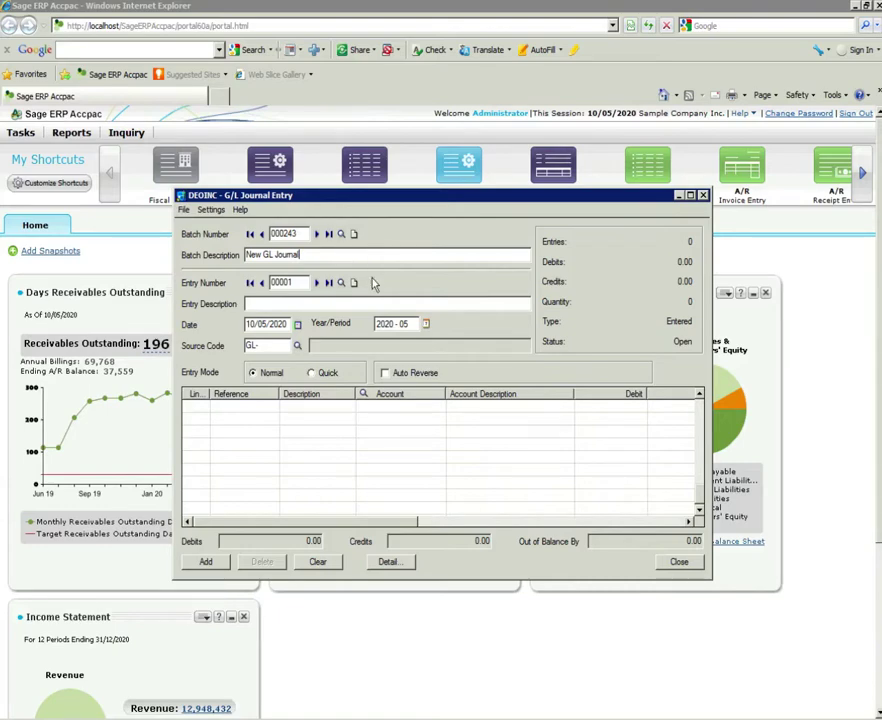
# - Set source code GL-JE and Quick entry mode, then close without saving the empty entry
pyautogui.click(352, 302)
pyautogui.click(281, 345)
pyautogui.write('JE')
pyautogui.press('Tab')
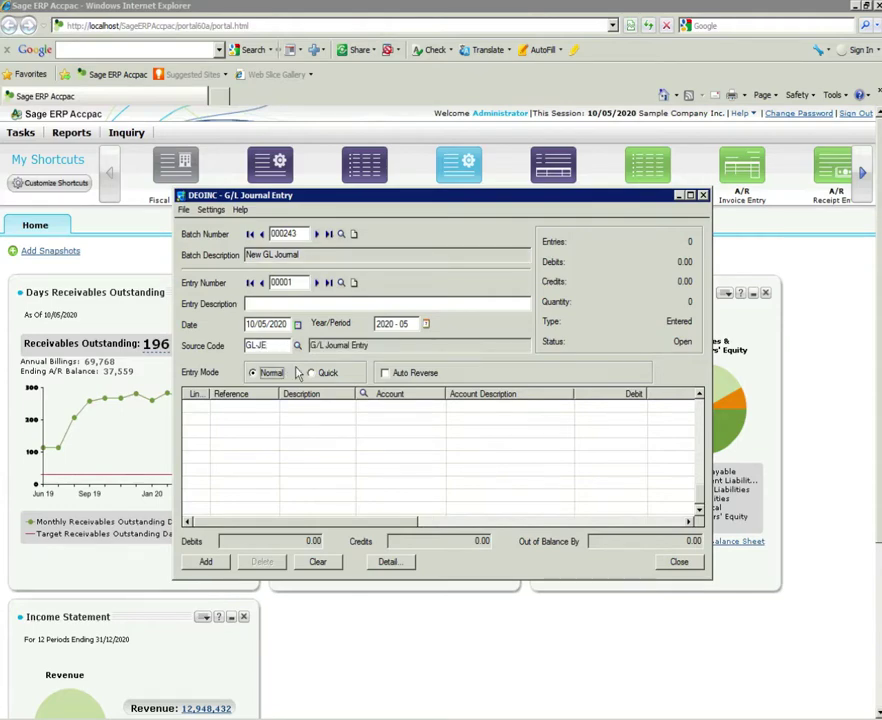
pyautogui.click(310, 373)
pyautogui.click(679, 563)
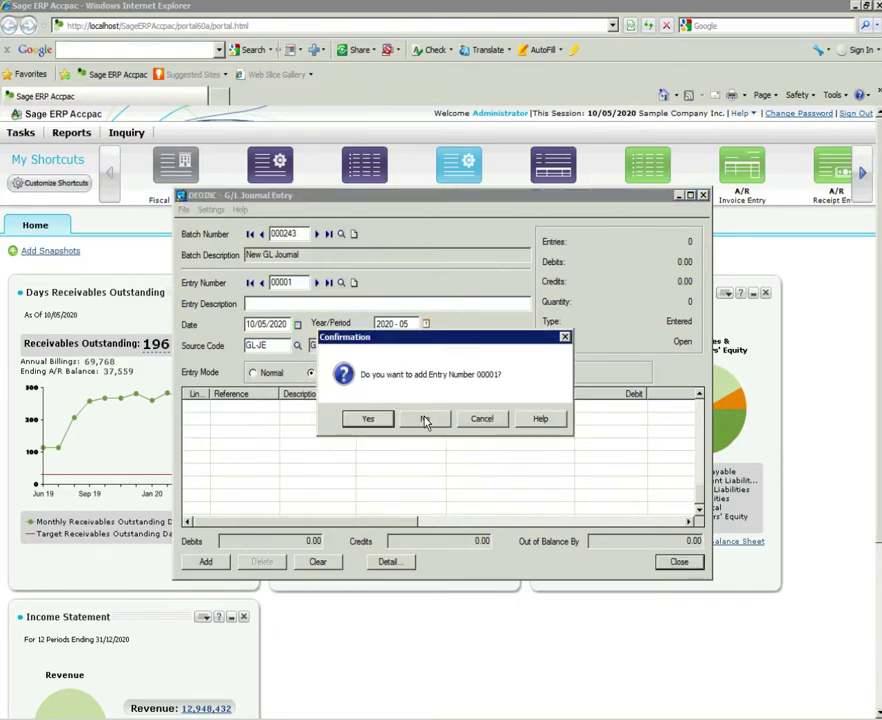
pyautogui.click(425, 422)
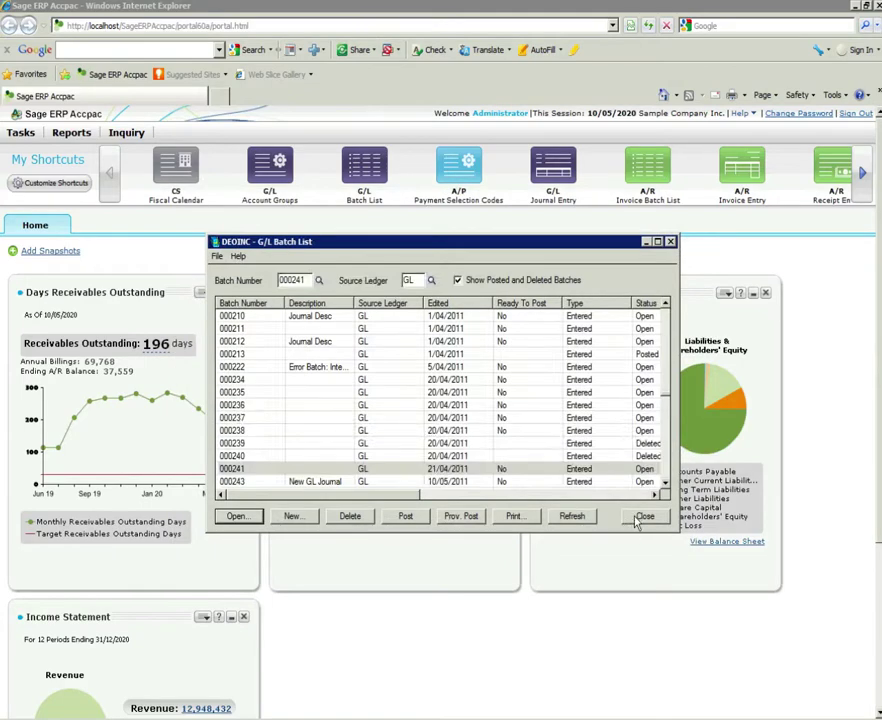
# - Close the G/L Batch List and bring up the Tasks menu listing Accounts Payable tasks
pyautogui.click(642, 517)
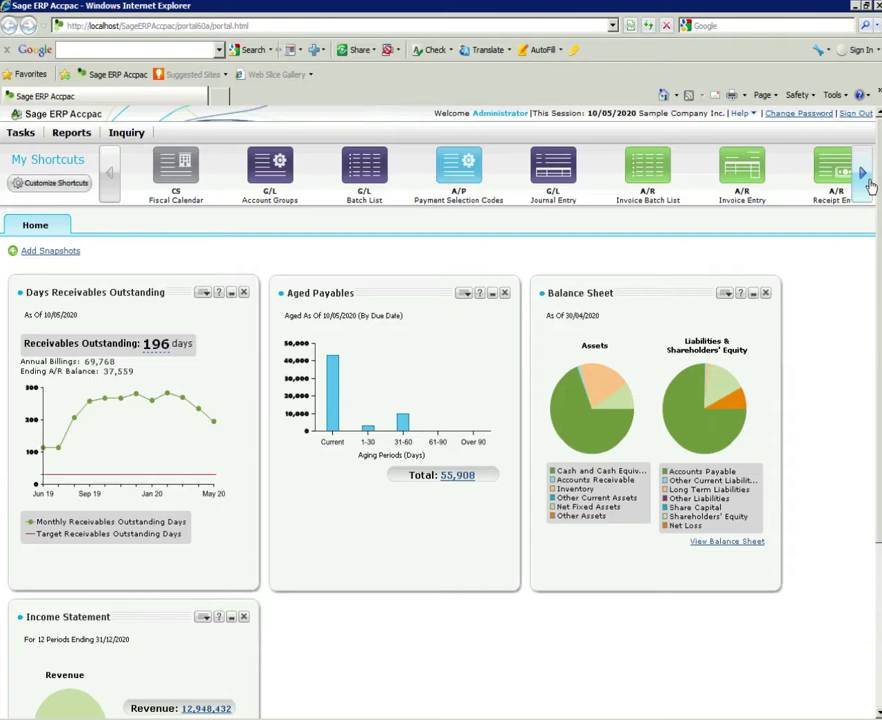
pyautogui.click(868, 183)
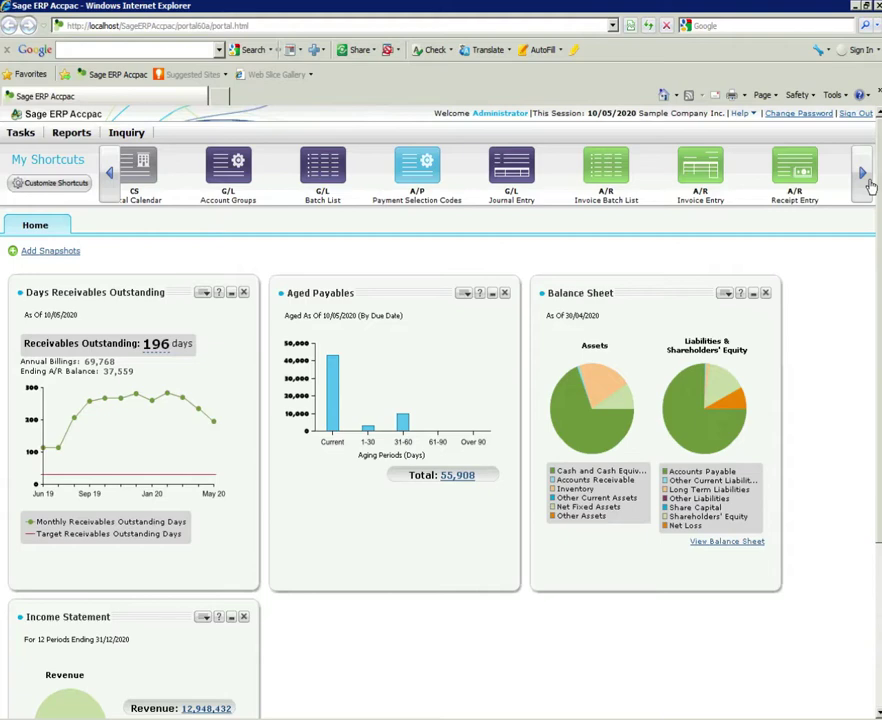
pyautogui.click(33, 136)
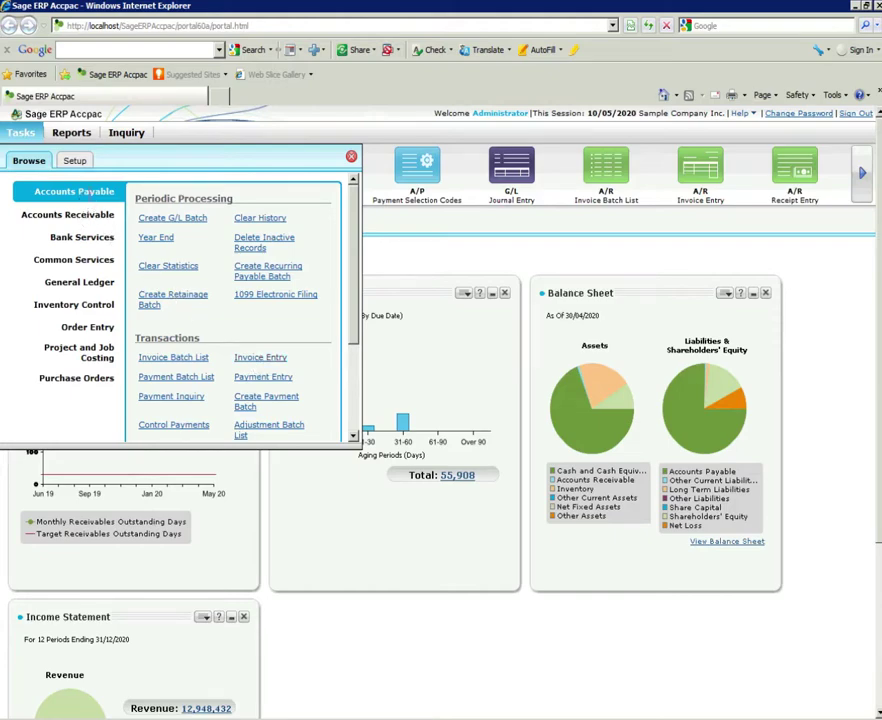
# - Open A/P Invoice Entry from Accounts Payable > Transactions in the Tasks menu
pyautogui.click(254, 358)
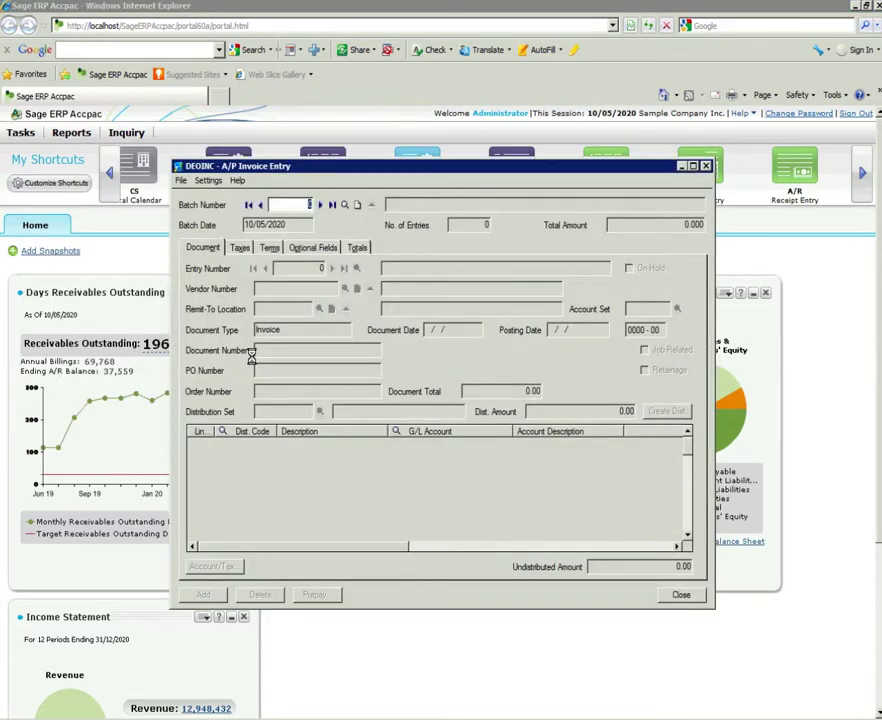
# - Browse to invoice batch 29, dismiss the external-batch notices, and close Invoice Entry
pyautogui.click(333, 204)
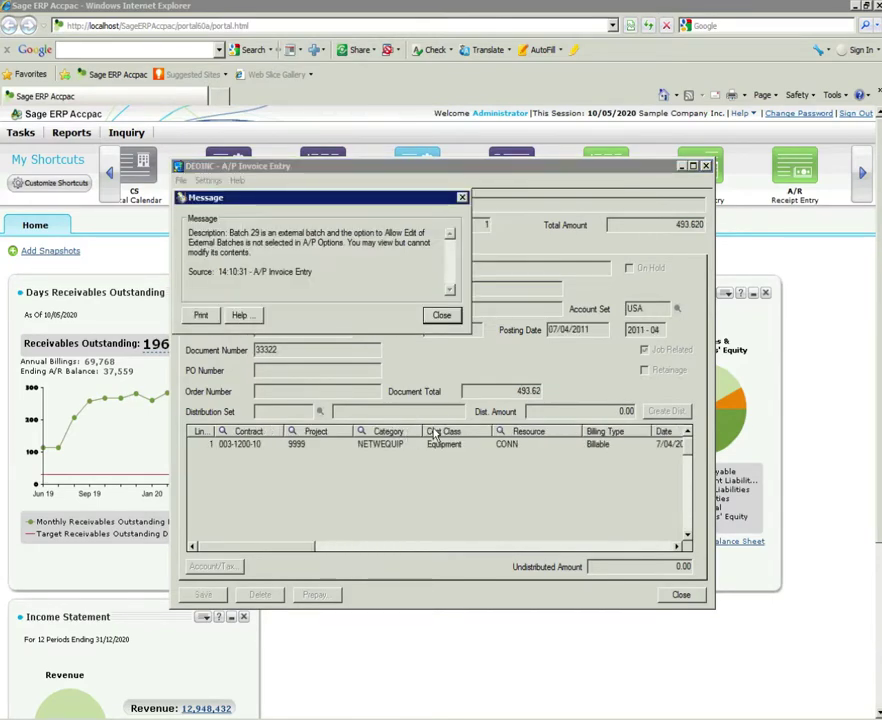
pyautogui.click(442, 315)
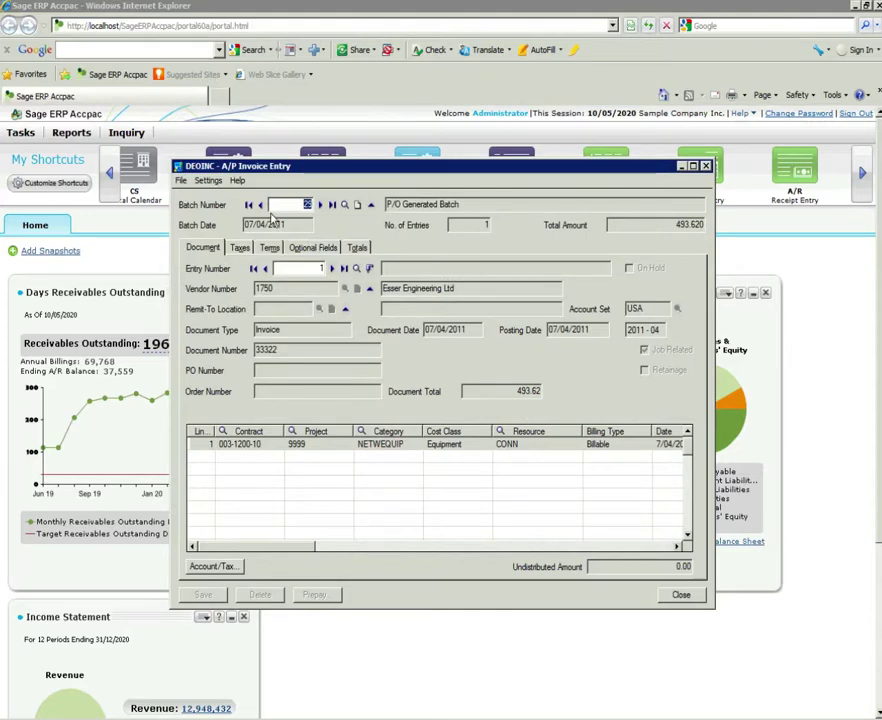
pyautogui.click(286, 205)
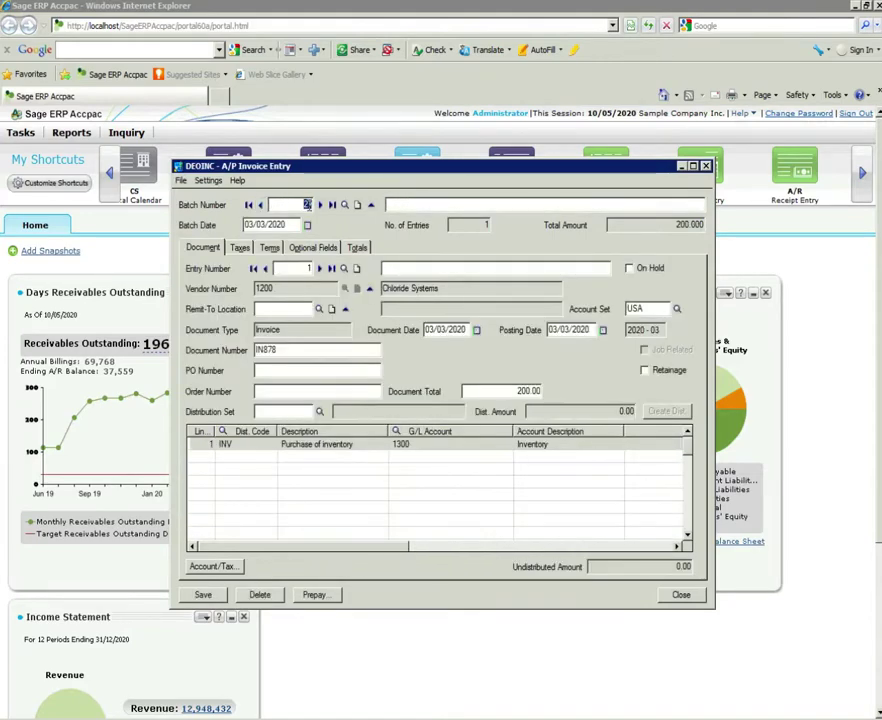
pyautogui.click(321, 205)
pyautogui.click(441, 316)
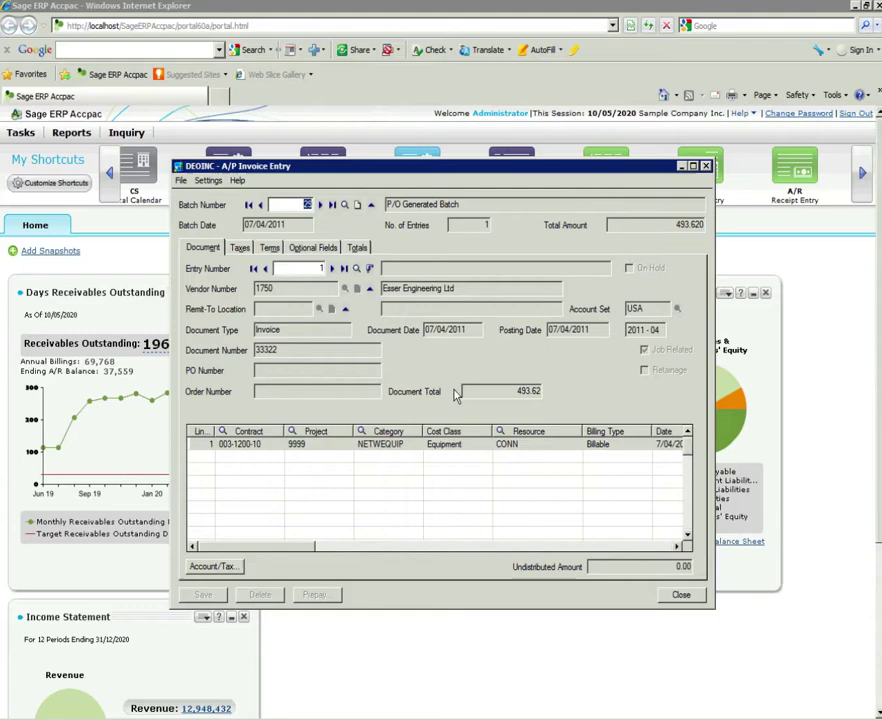
pyautogui.click(681, 594)
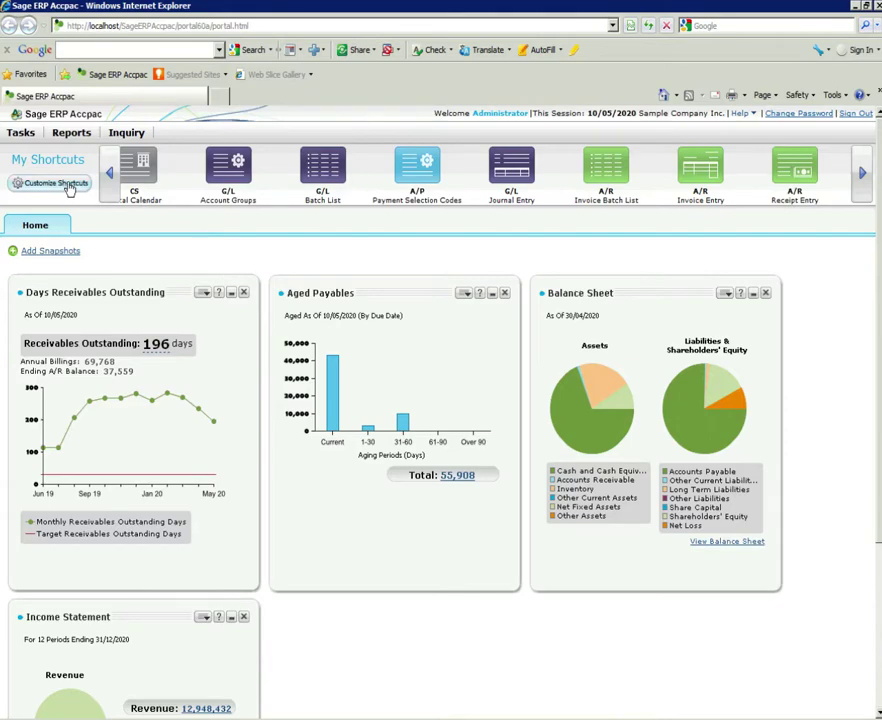
pyautogui.click(66, 184)
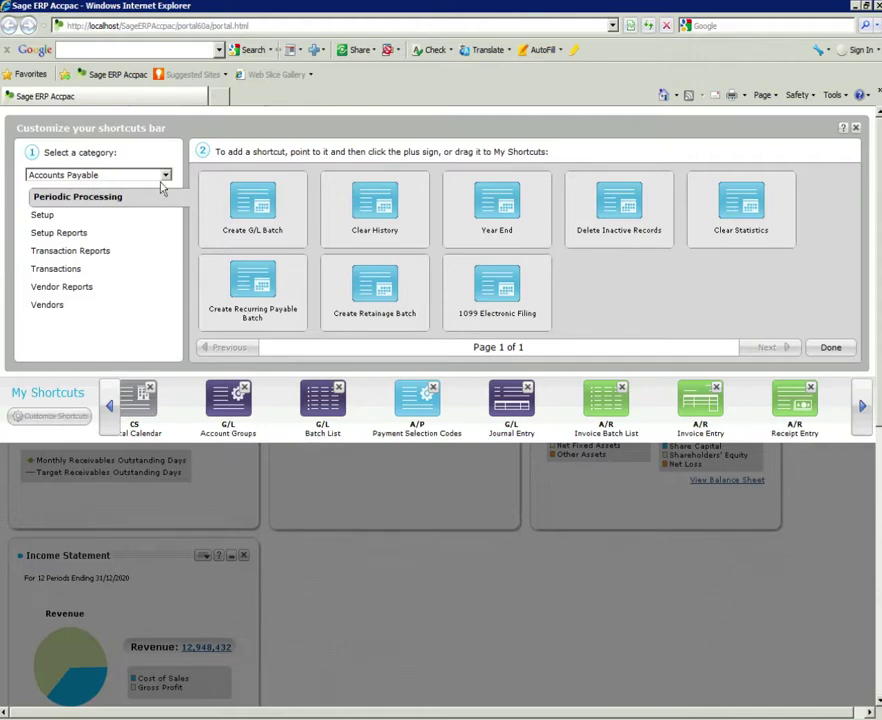
pyautogui.click(167, 175)
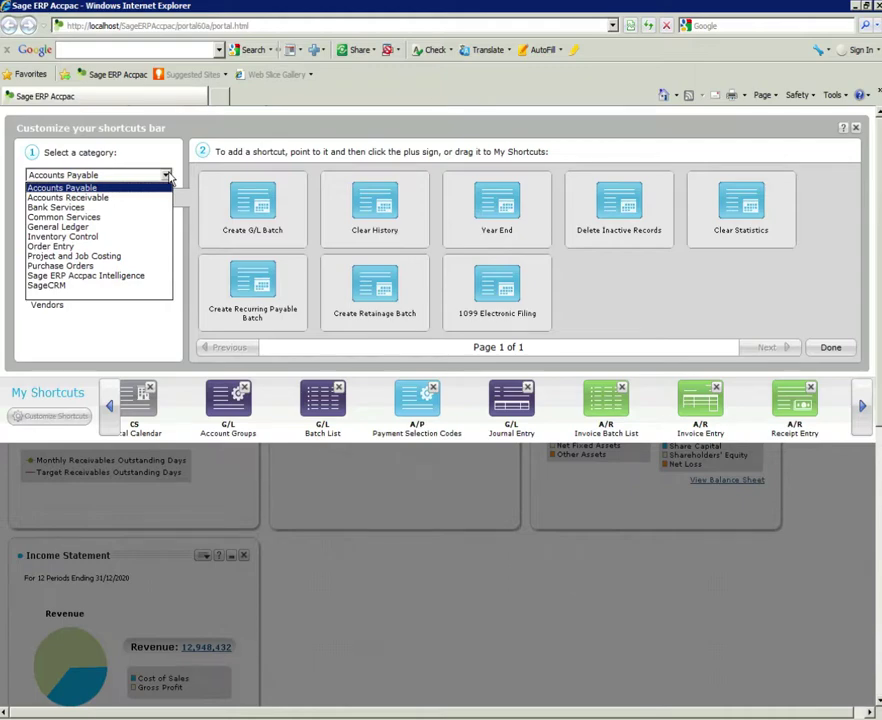
pyautogui.click(118, 257)
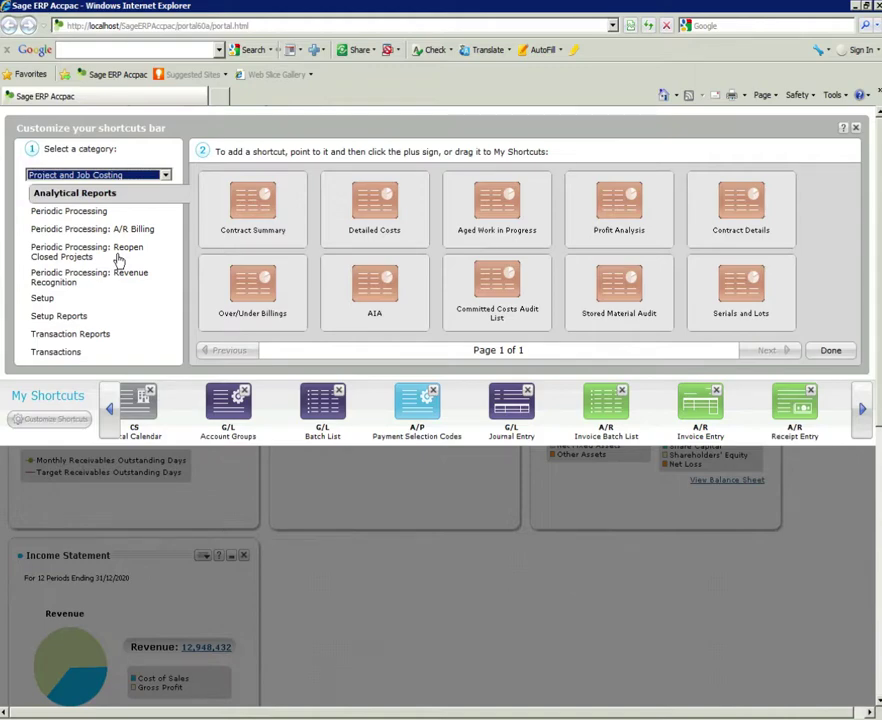
pyautogui.click(831, 352)
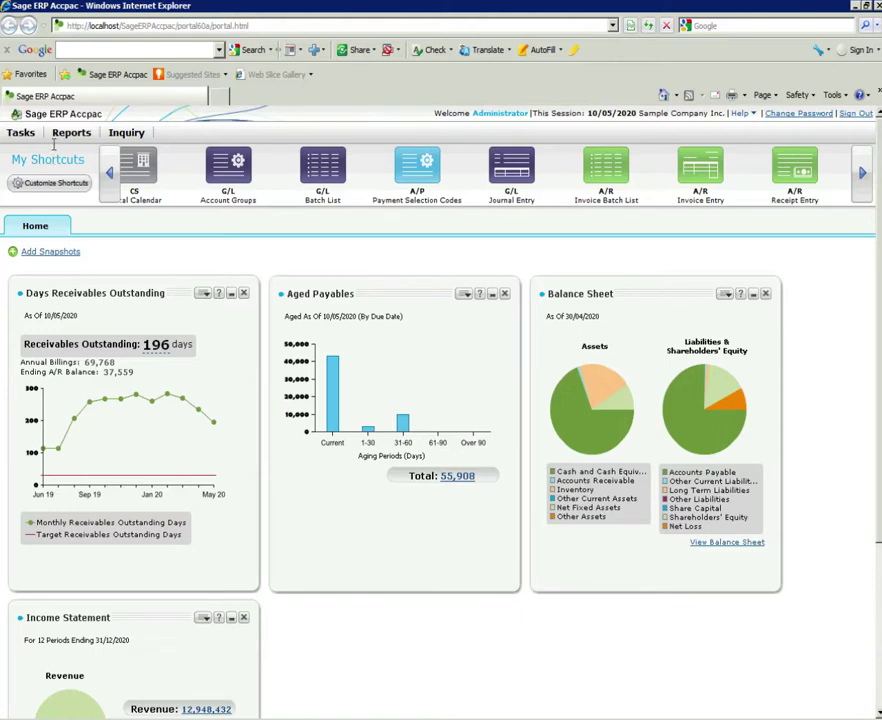
# - In Reports, expand General Ledger and open the Trial Balance report settings
pyautogui.click(69, 134)
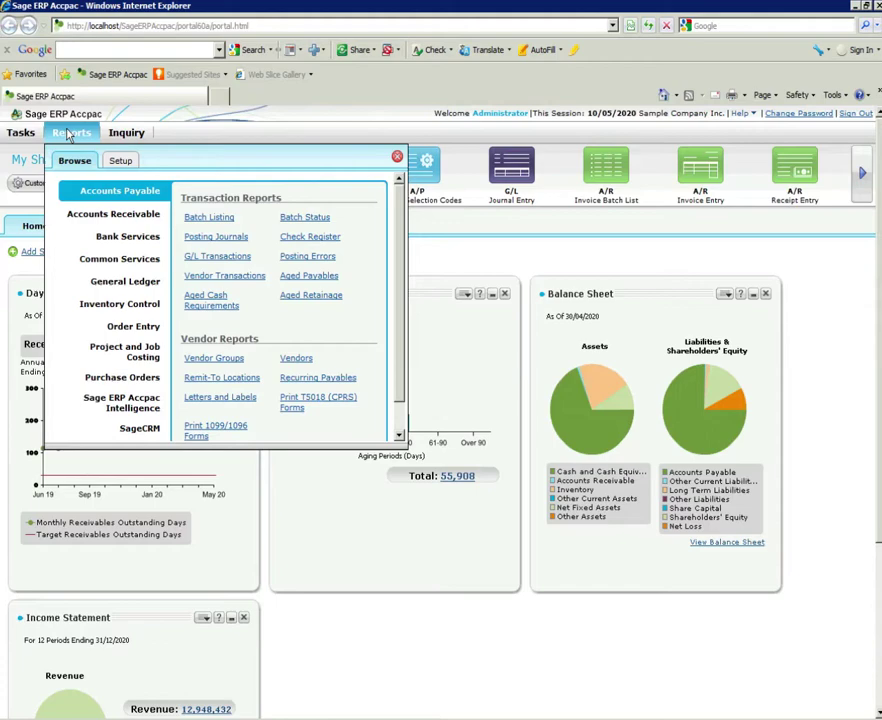
pyautogui.click(135, 431)
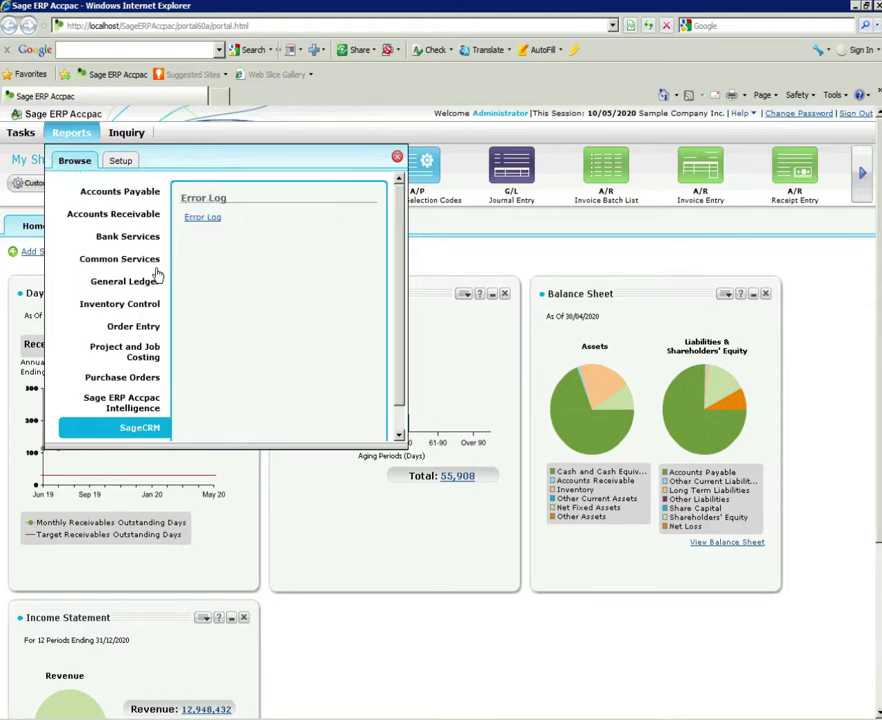
pyautogui.click(115, 399)
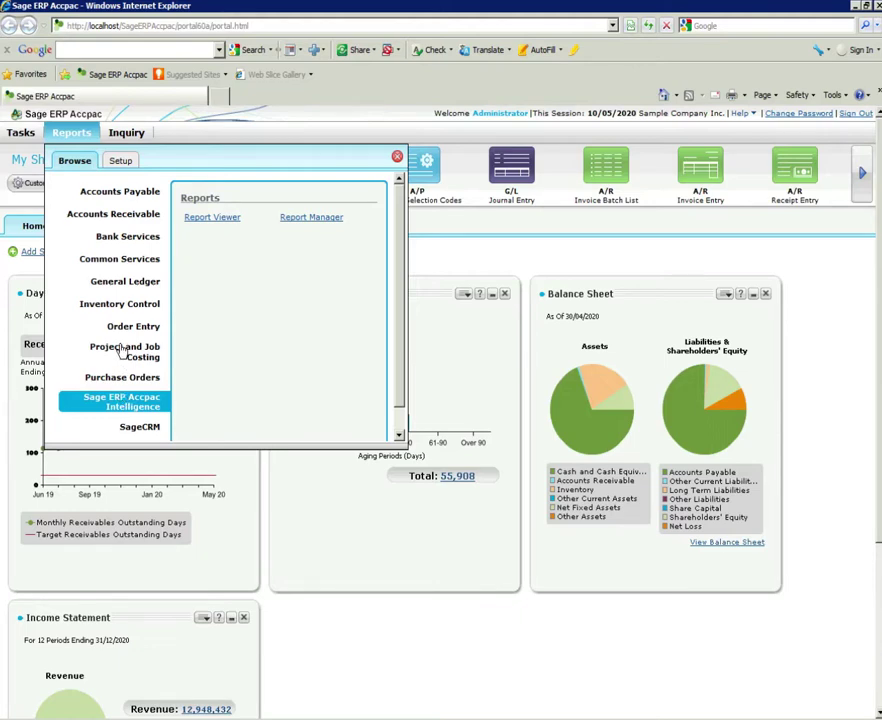
pyautogui.click(129, 284)
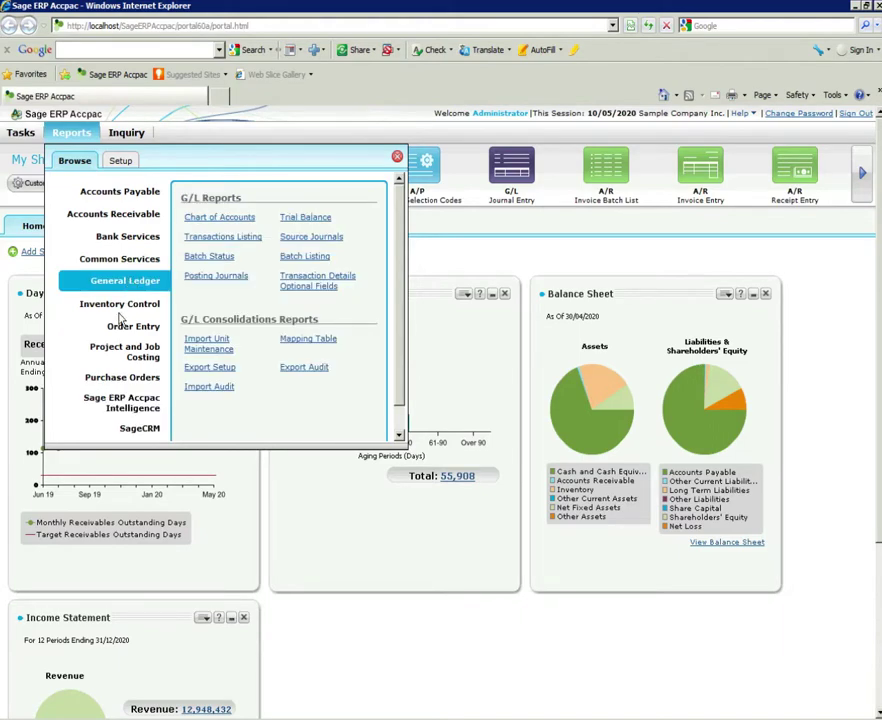
pyautogui.click(296, 218)
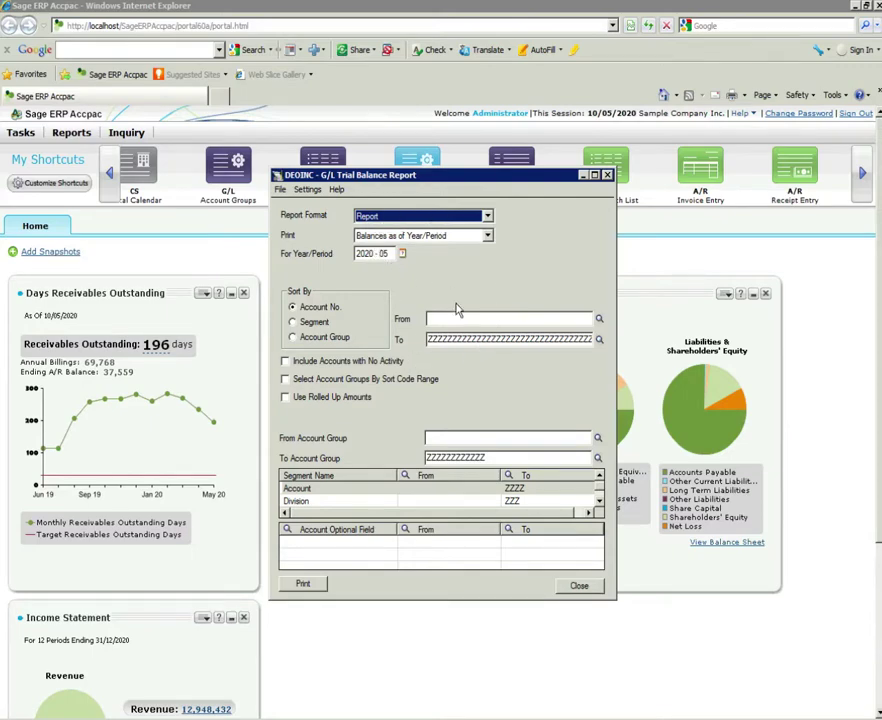
# - Preview the trial balance, cancel the PDF export, then close the preview and report window
pyautogui.click(306, 583)
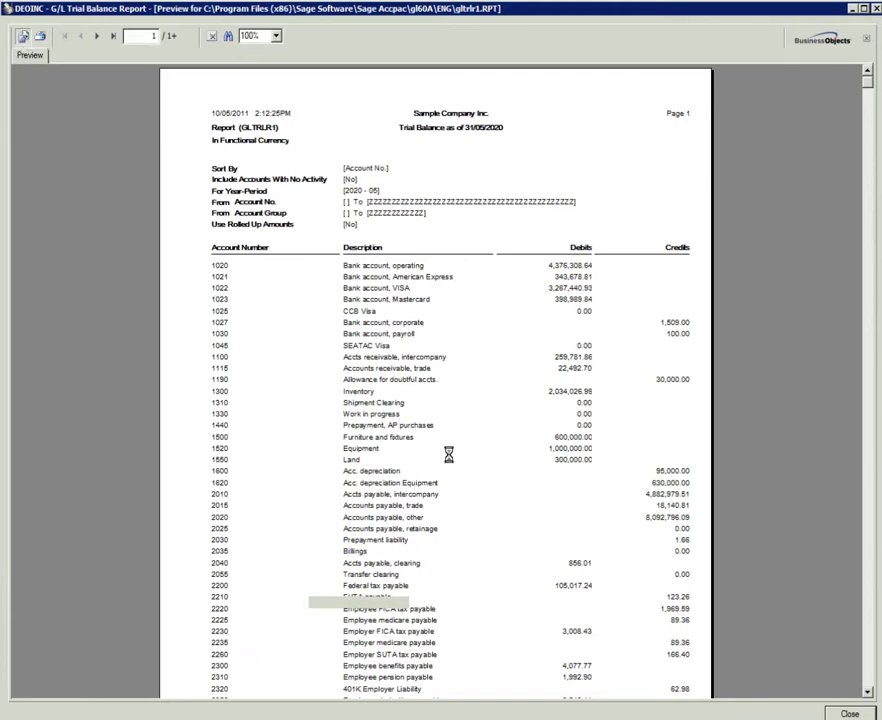
pyautogui.click(425, 330)
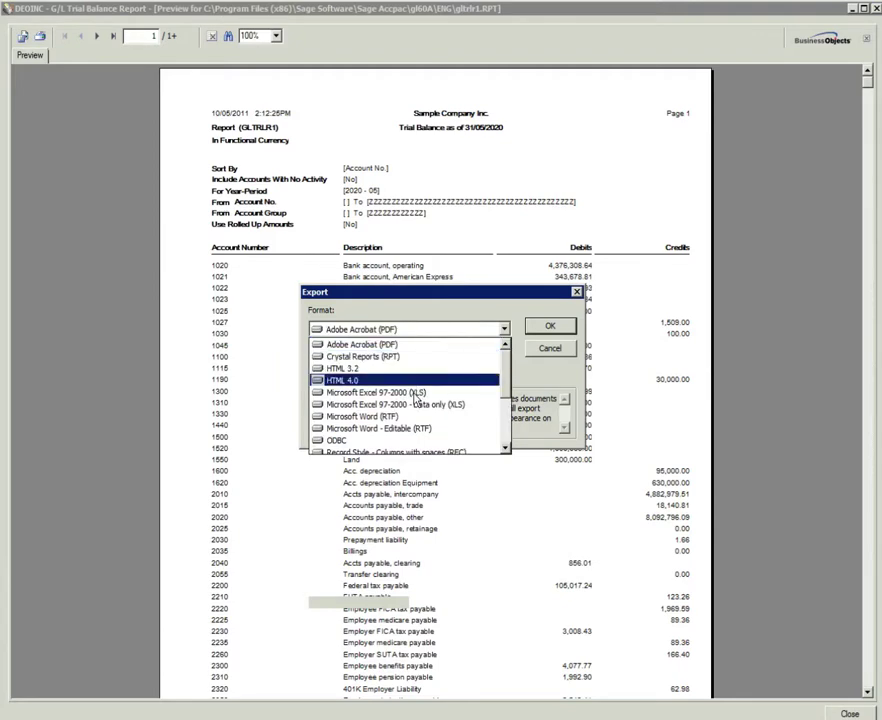
pyautogui.click(538, 358)
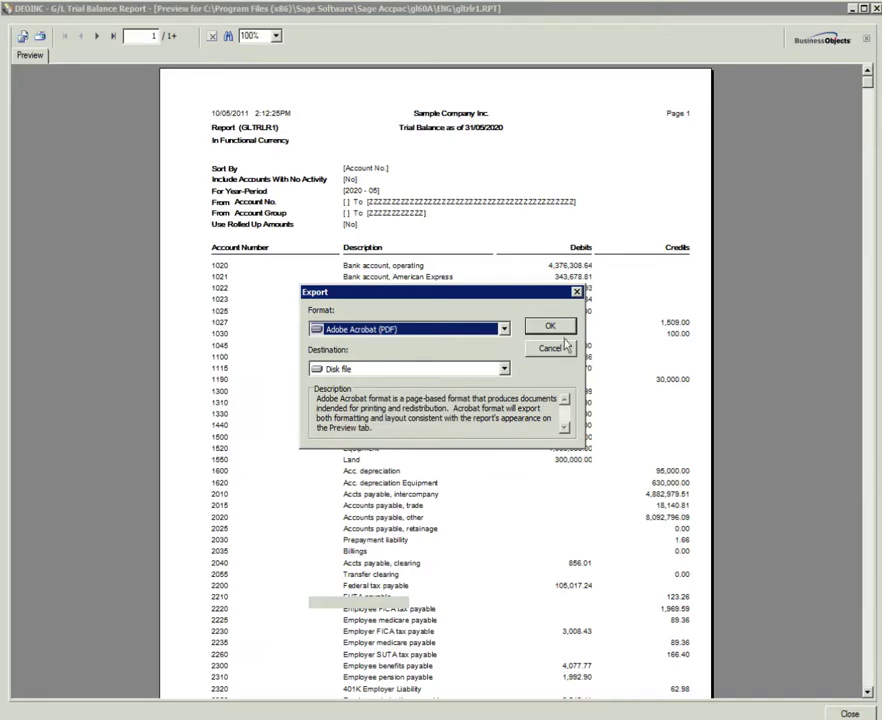
pyautogui.click(556, 345)
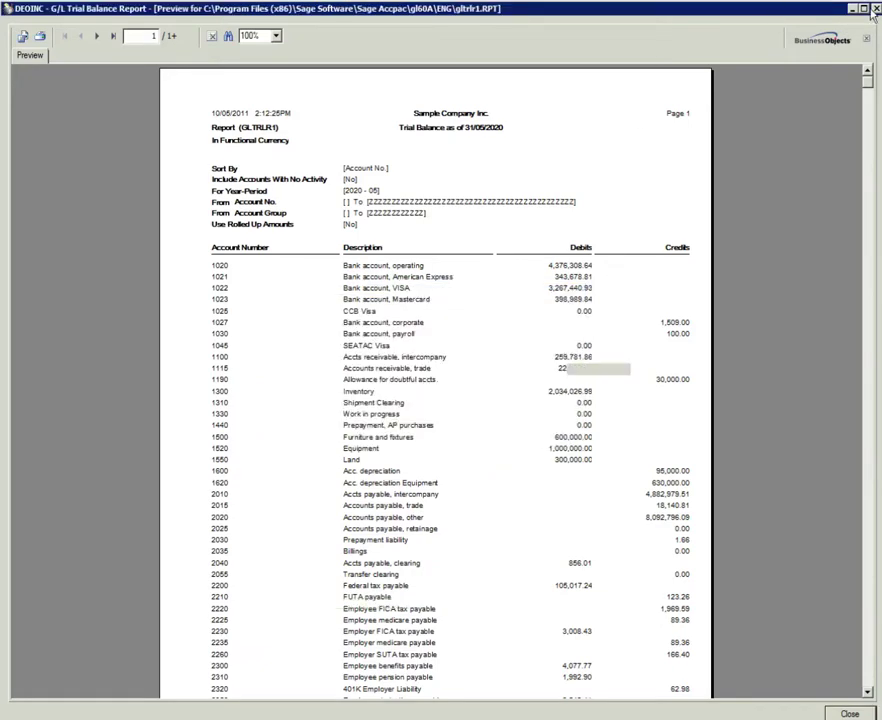
pyautogui.hotkey('alt', 'F4')
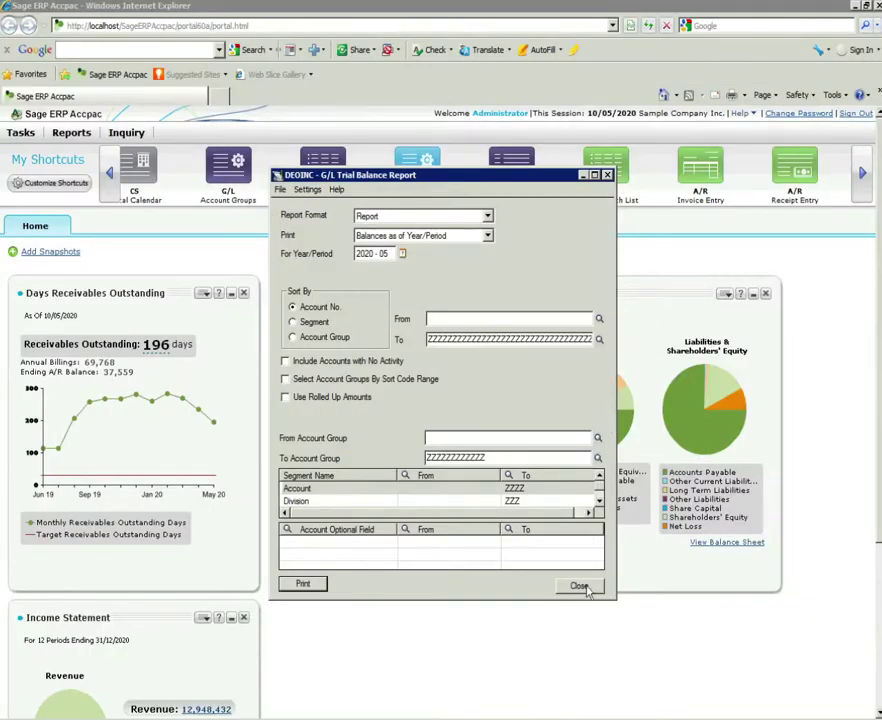
pyautogui.click(582, 586)
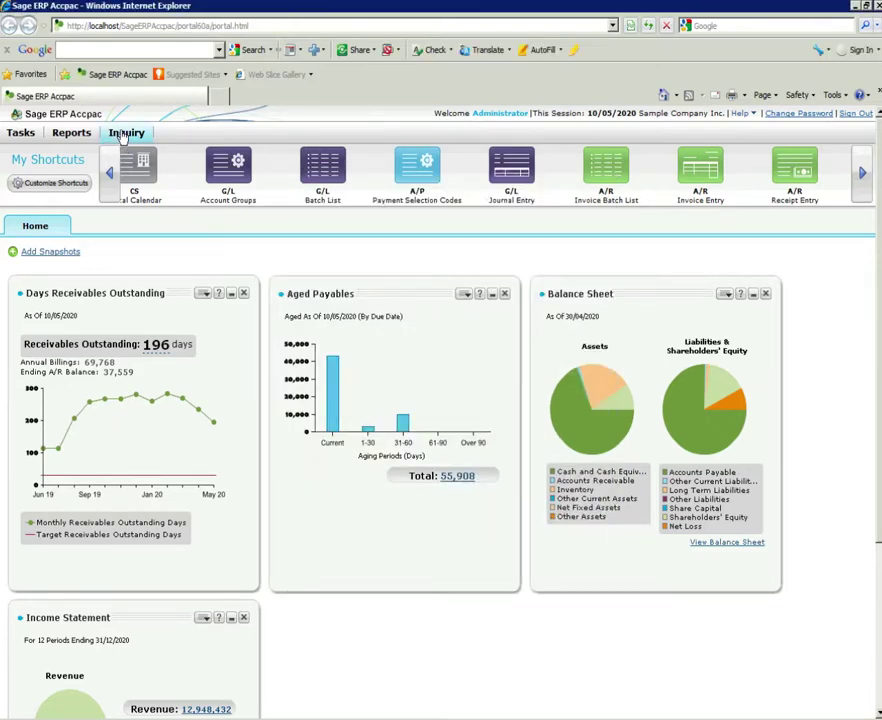
# - Open the Vendor Documents inquiry from the A/P Vendors and Transactions templates
pyautogui.click(124, 134)
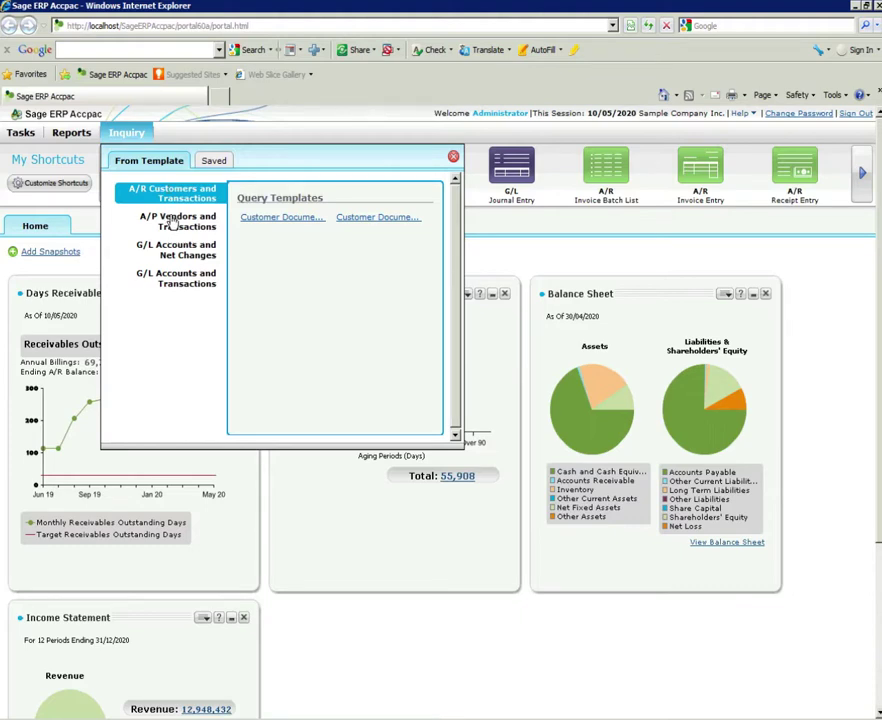
pyautogui.click(172, 221)
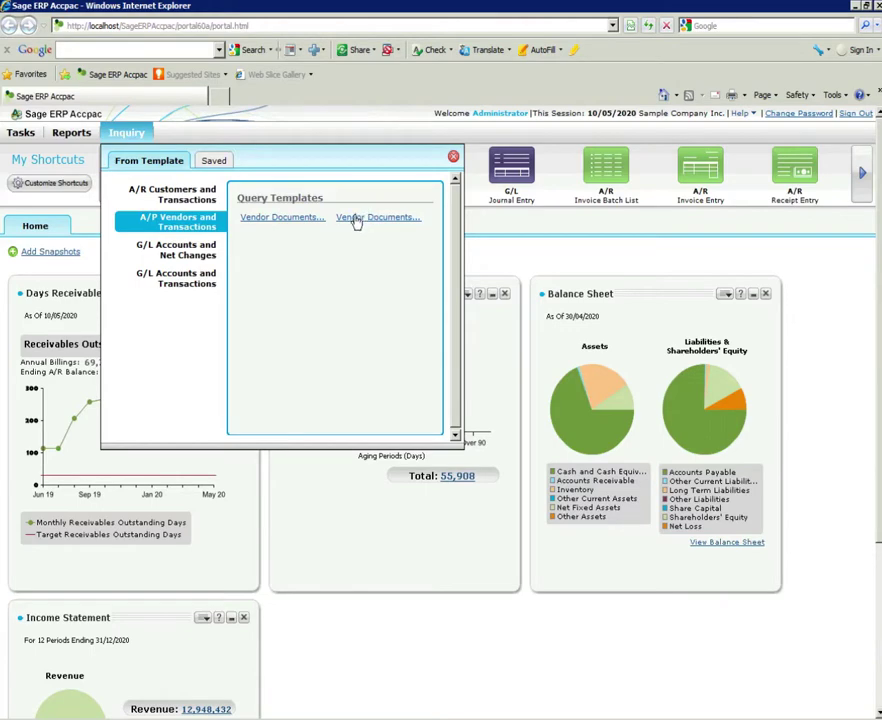
pyautogui.click(286, 218)
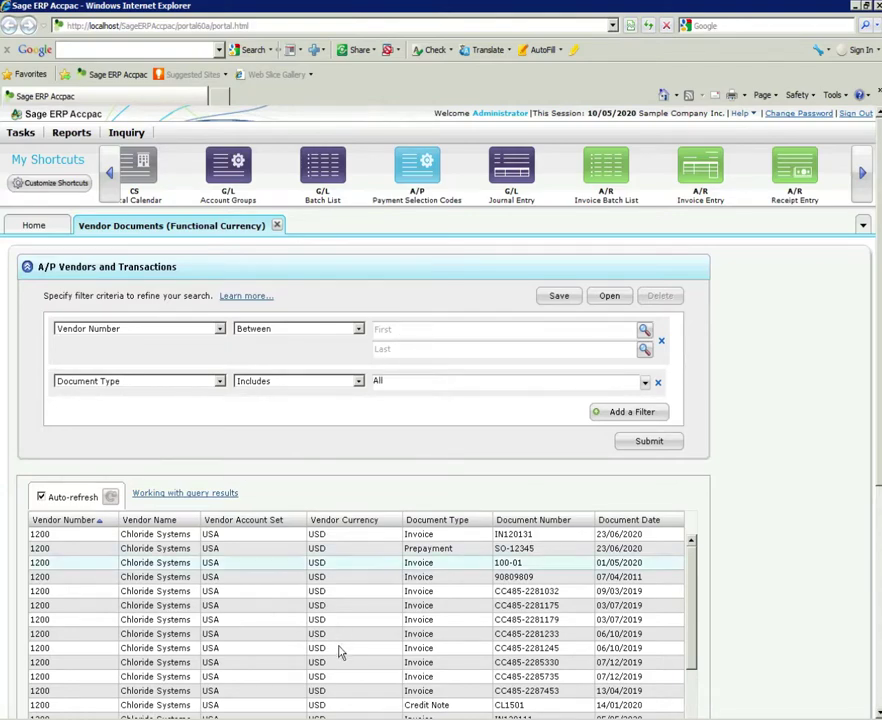
# - Keep the Document Type filter condition set to Includes
pyautogui.scroll(-3, 304, 582)
pyautogui.scroll(3, 672, 456)
pyautogui.scroll(-3, 467, 496)
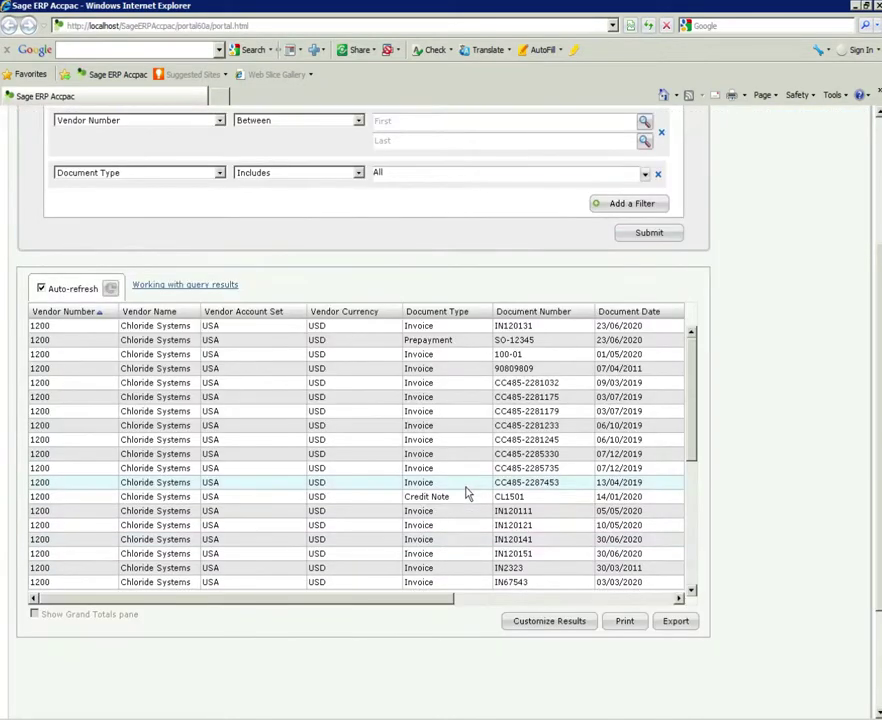
pyautogui.scroll(1, 557, 485)
pyautogui.scroll(2, 557, 485)
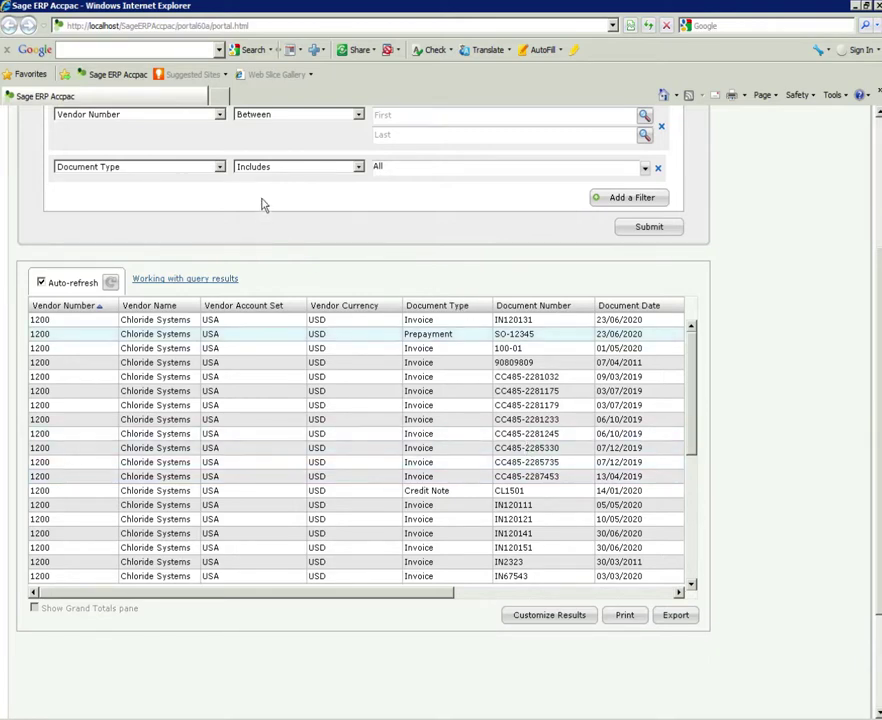
pyautogui.click(358, 168)
pyautogui.click(356, 179)
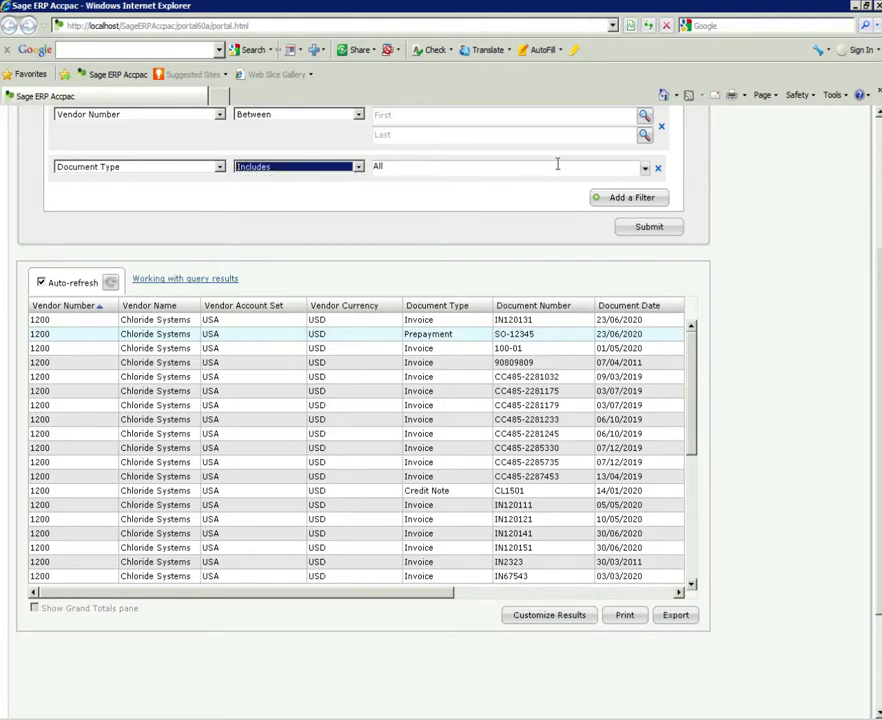
# - Limit Document Type to Credit Note only, add a blank filter row, and submit
pyautogui.click(645, 170)
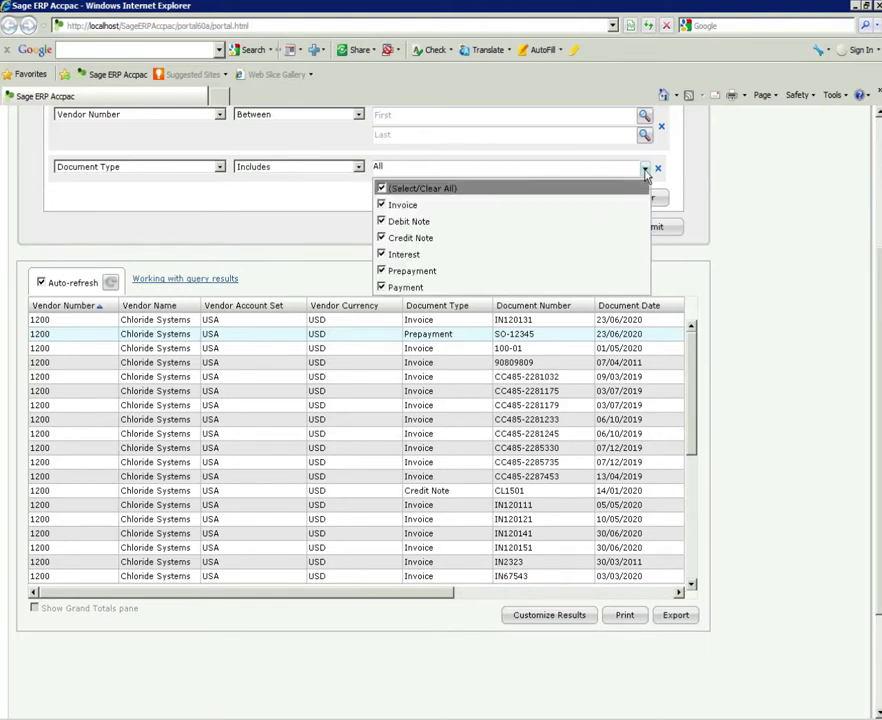
pyautogui.click(381, 219)
pyautogui.click(381, 207)
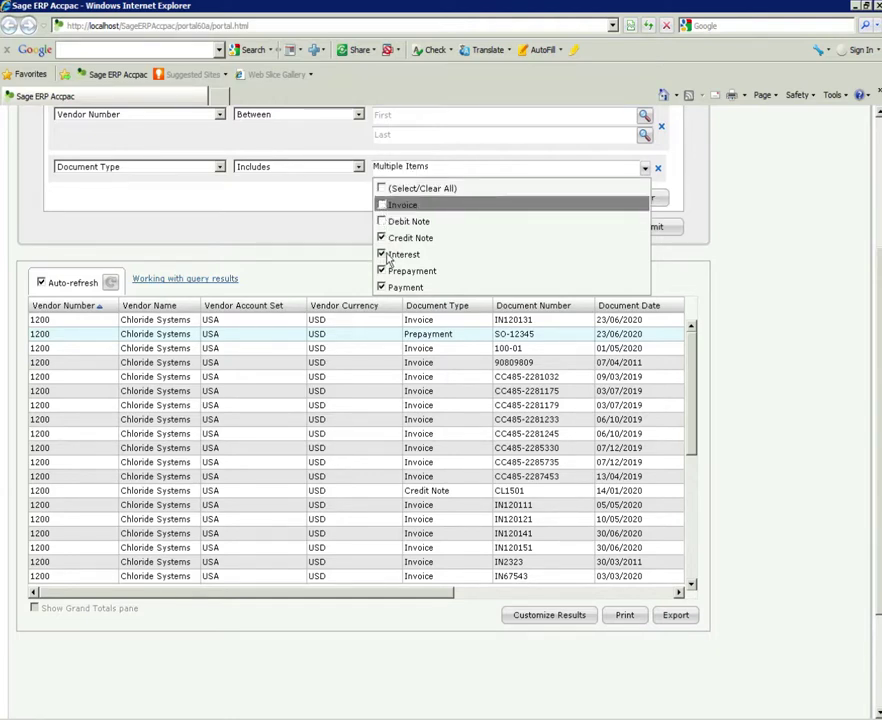
pyautogui.click(382, 254)
pyautogui.click(382, 271)
pyautogui.click(382, 287)
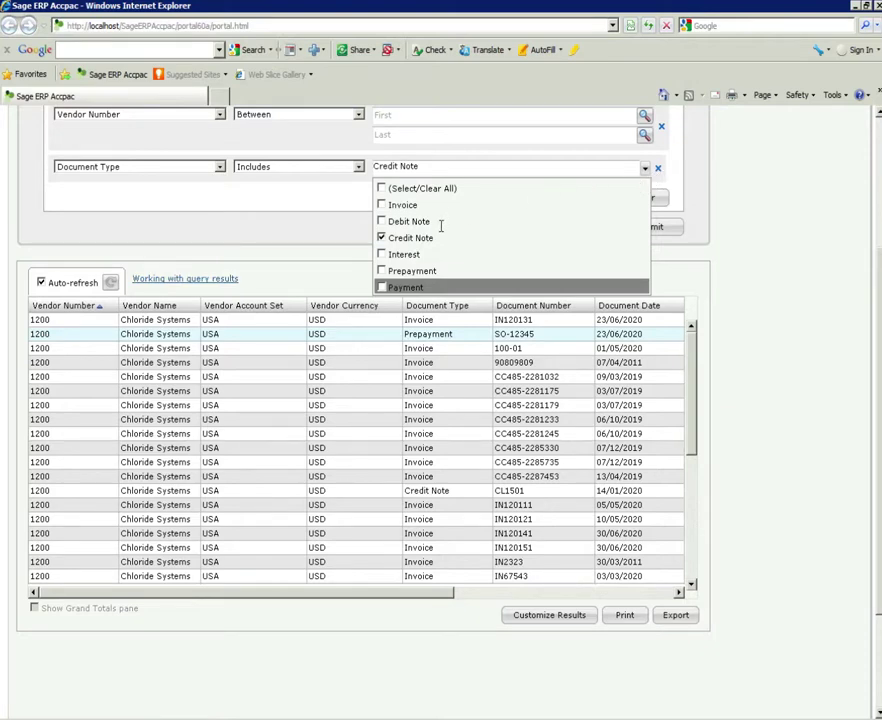
pyautogui.click(662, 197)
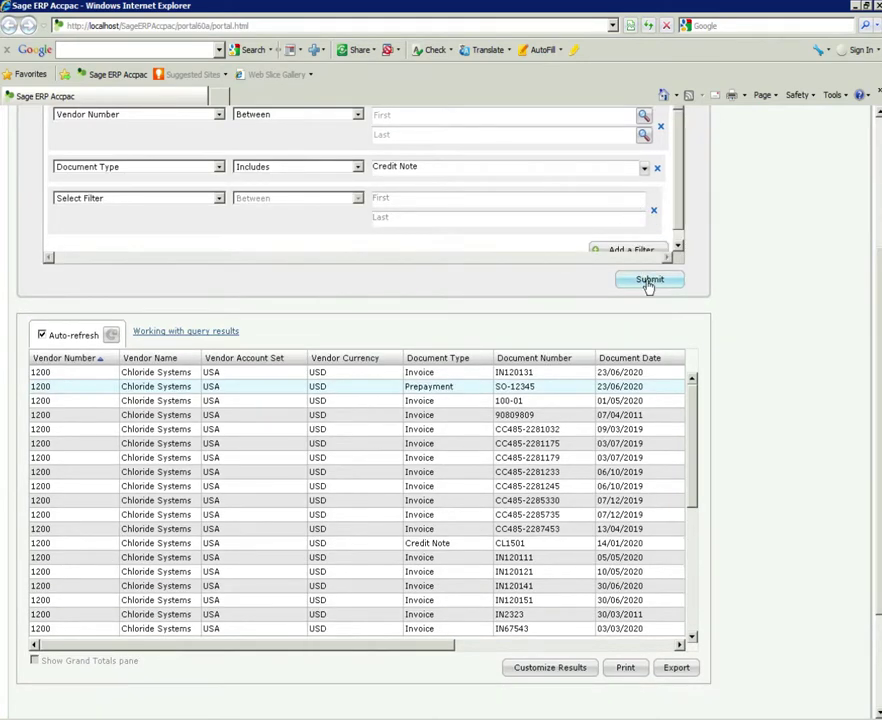
pyautogui.click(649, 283)
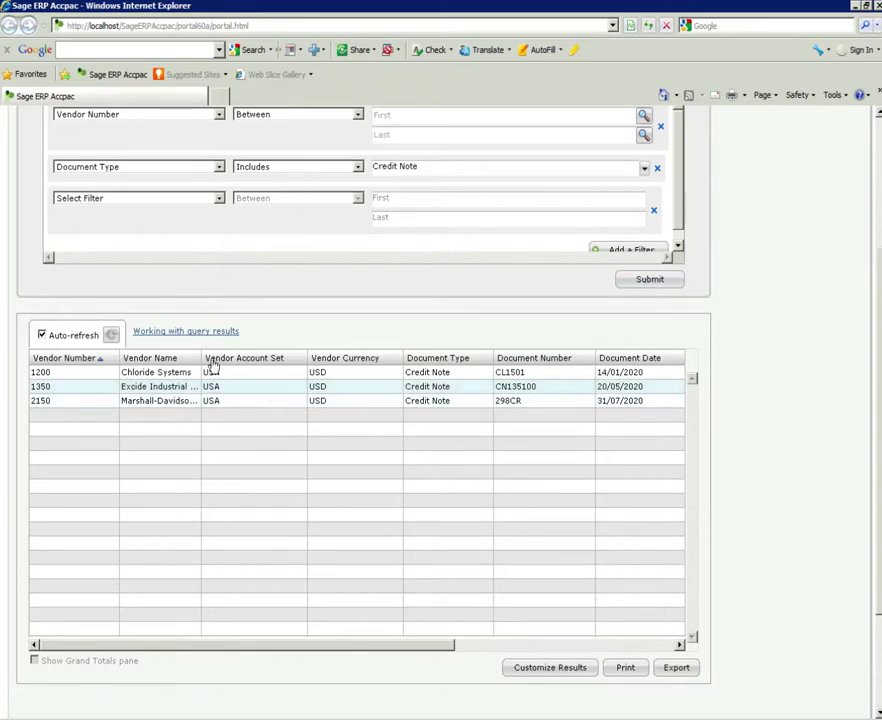
# - Widen the Vendor Name column so names like Excide Industrial Batteries show in full
pyautogui.moveTo(198, 357); pyautogui.dragTo(265, 360)
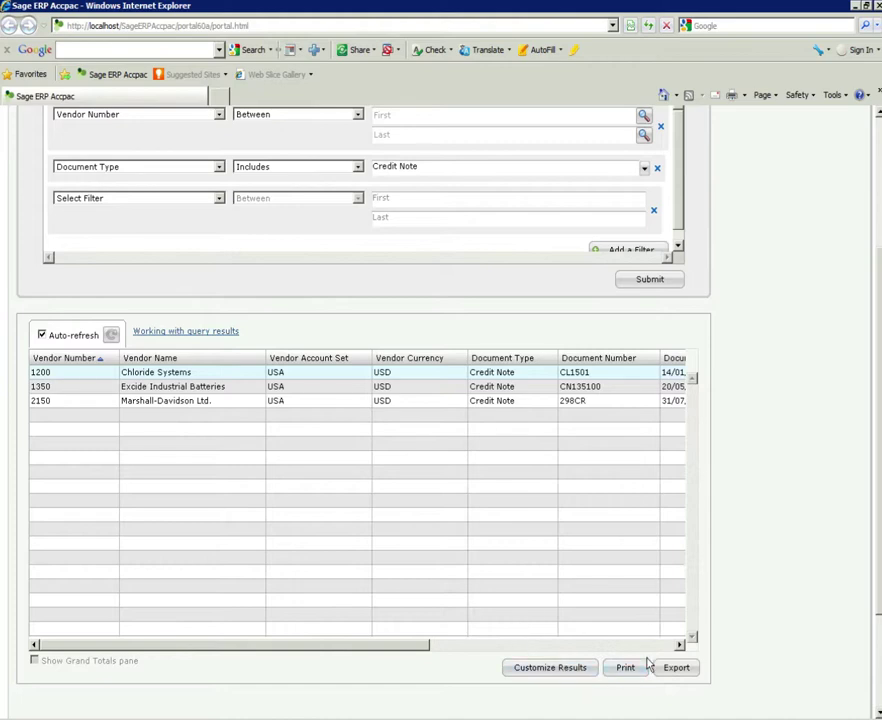
pyautogui.click(677, 667)
pyautogui.click(503, 410)
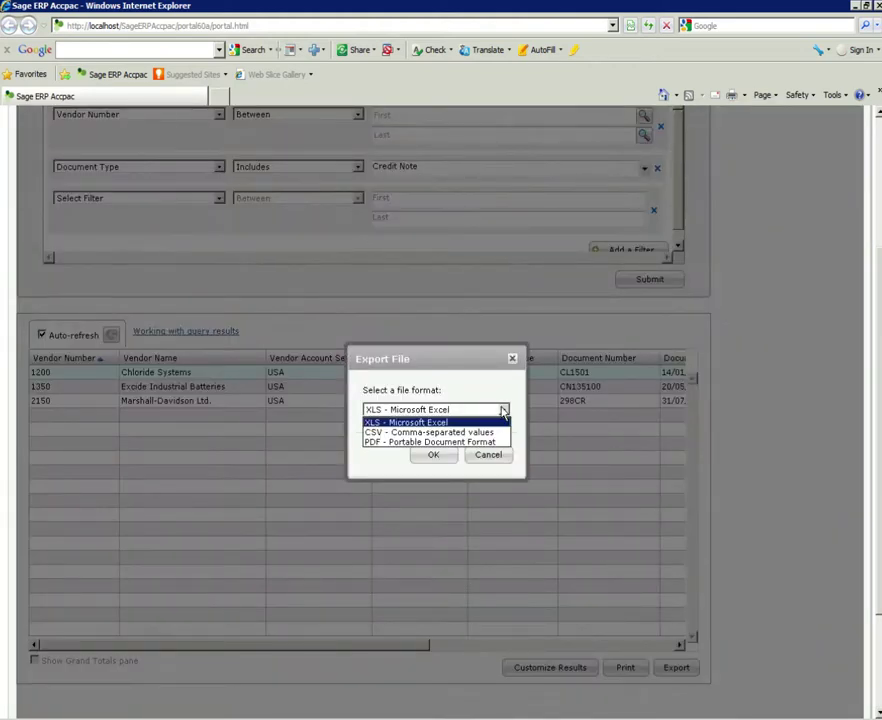
pyautogui.click(488, 455)
pyautogui.click(623, 668)
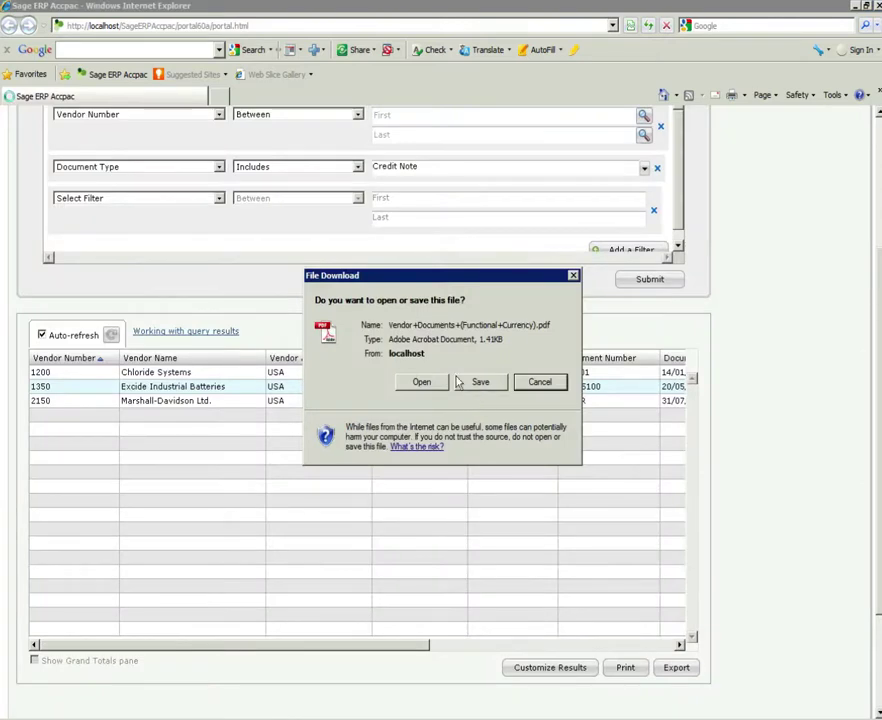
pyautogui.click(420, 381)
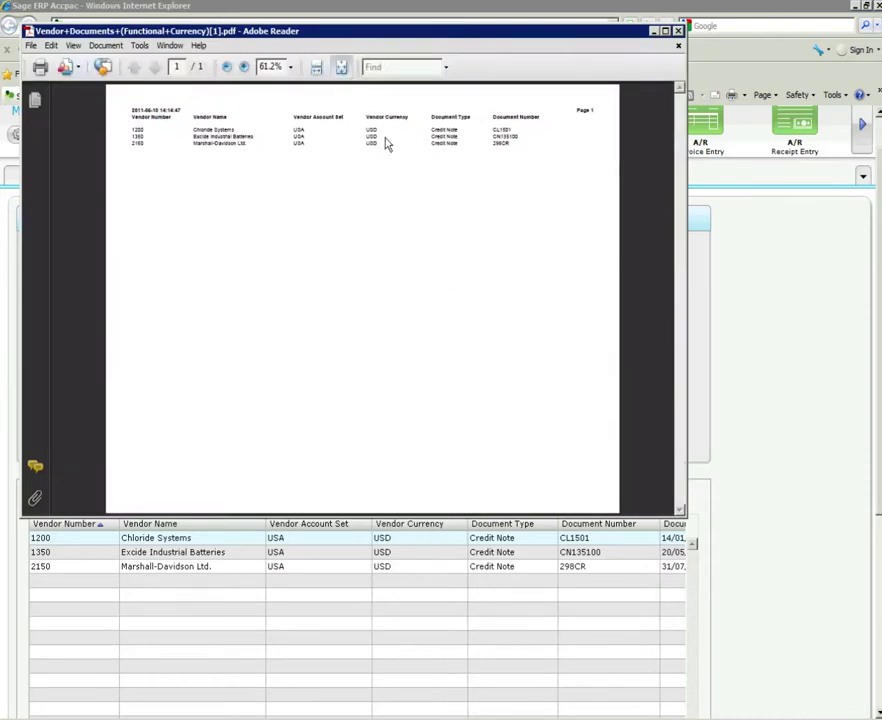
pyautogui.click(681, 101)
pyautogui.scroll(-3, 665, 506)
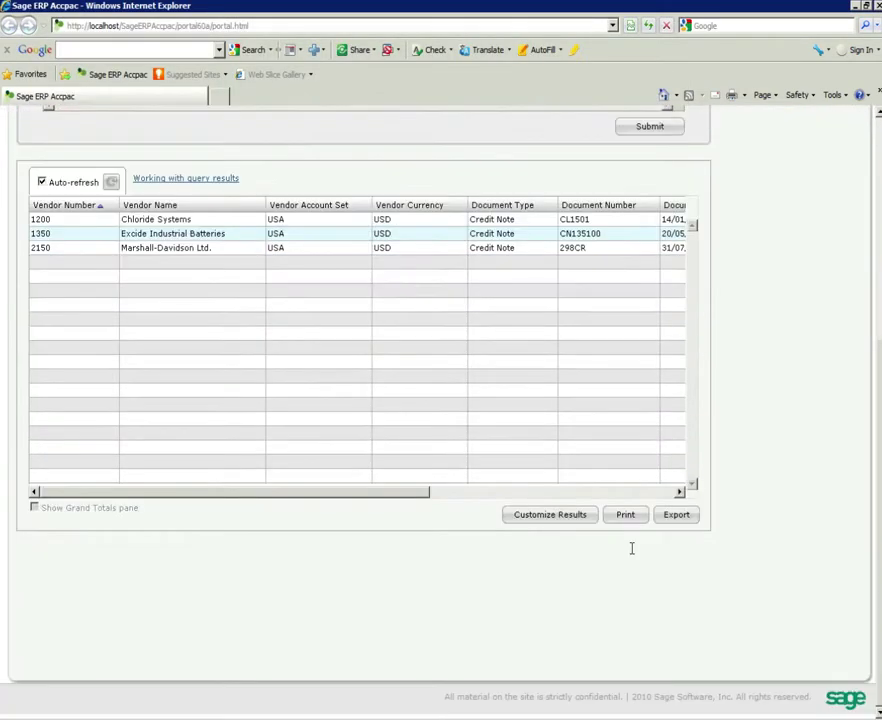
# - Remove Vendor Currency, Func. Curr. Amount Due and Order Number from the result columns
pyautogui.click(549, 518)
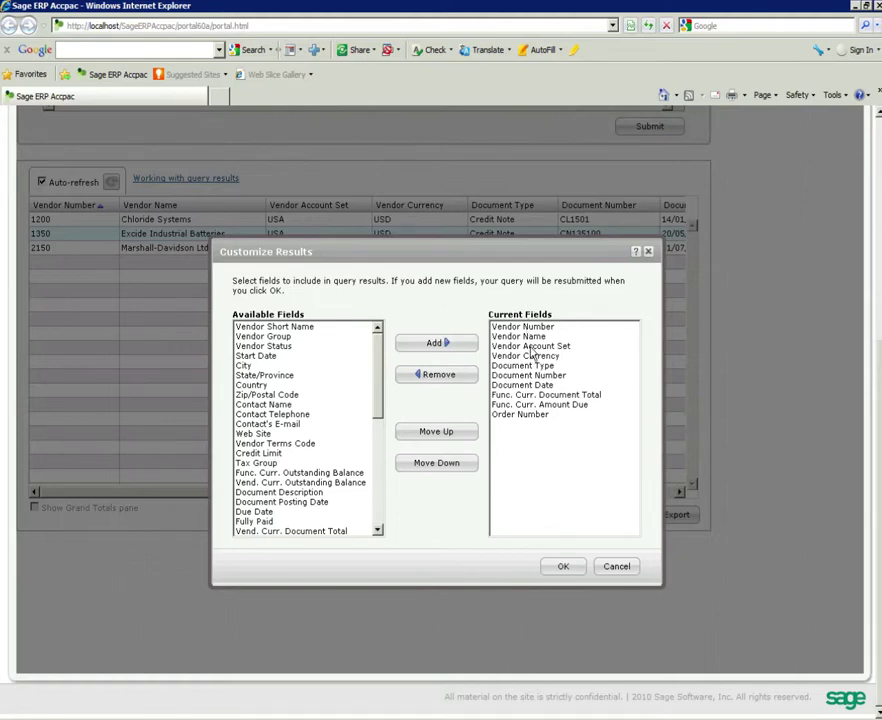
pyautogui.click(531, 356)
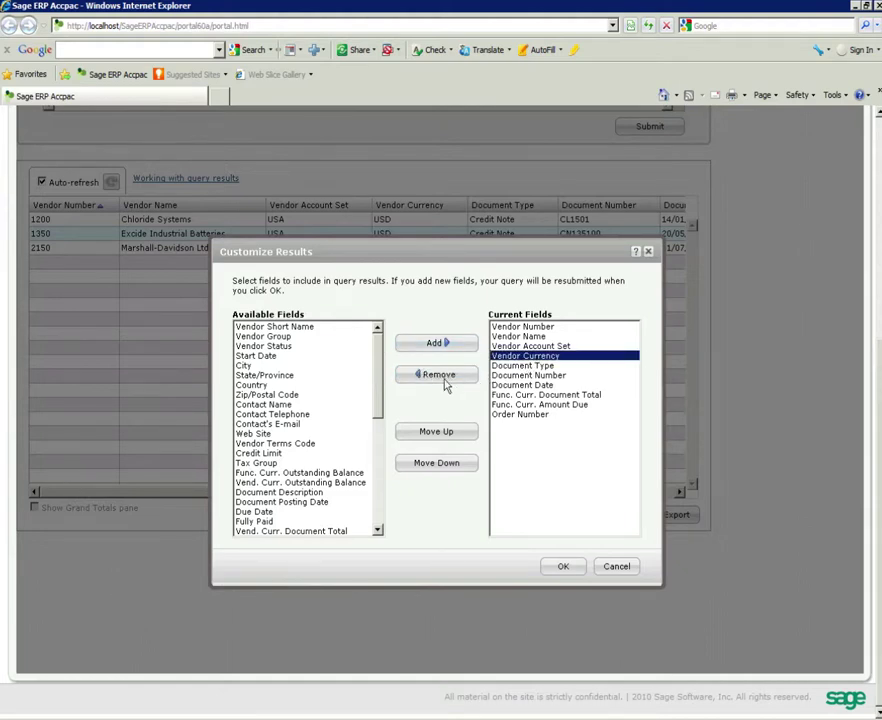
pyautogui.click(438, 375)
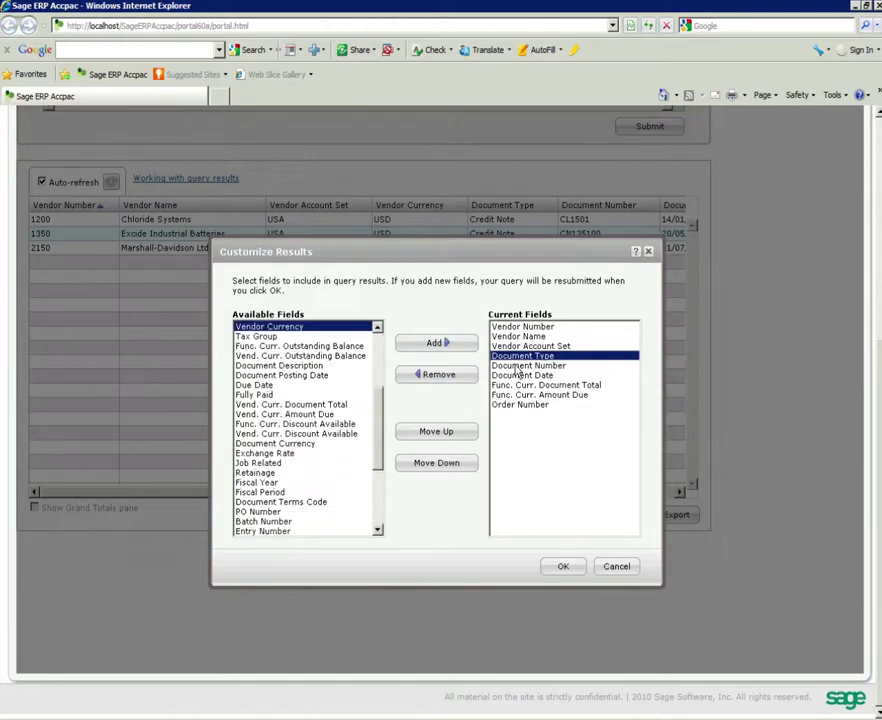
pyautogui.click(516, 366)
pyautogui.click(515, 375)
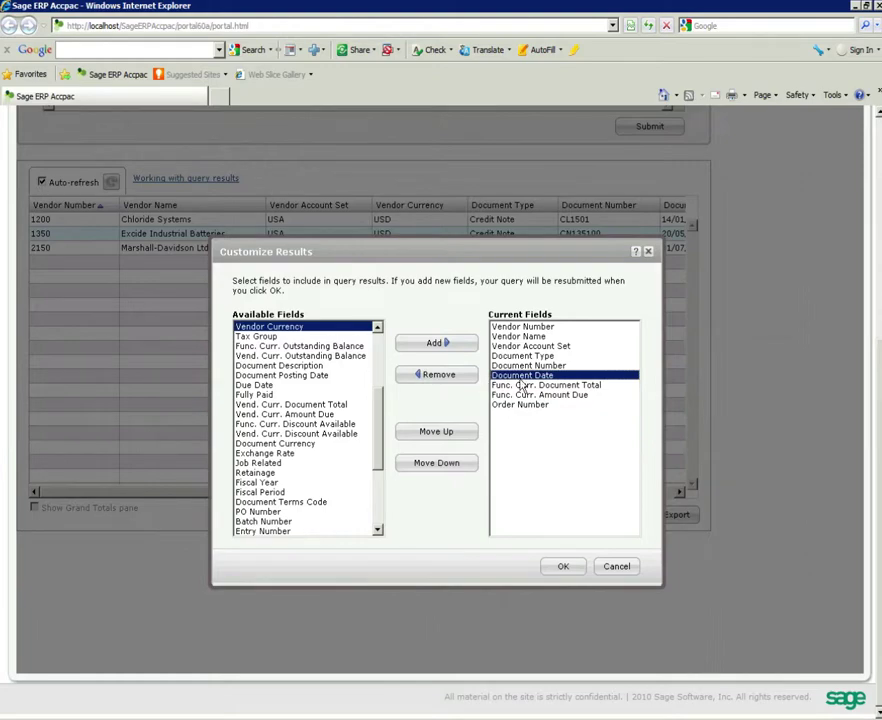
pyautogui.click(521, 386)
pyautogui.click(521, 395)
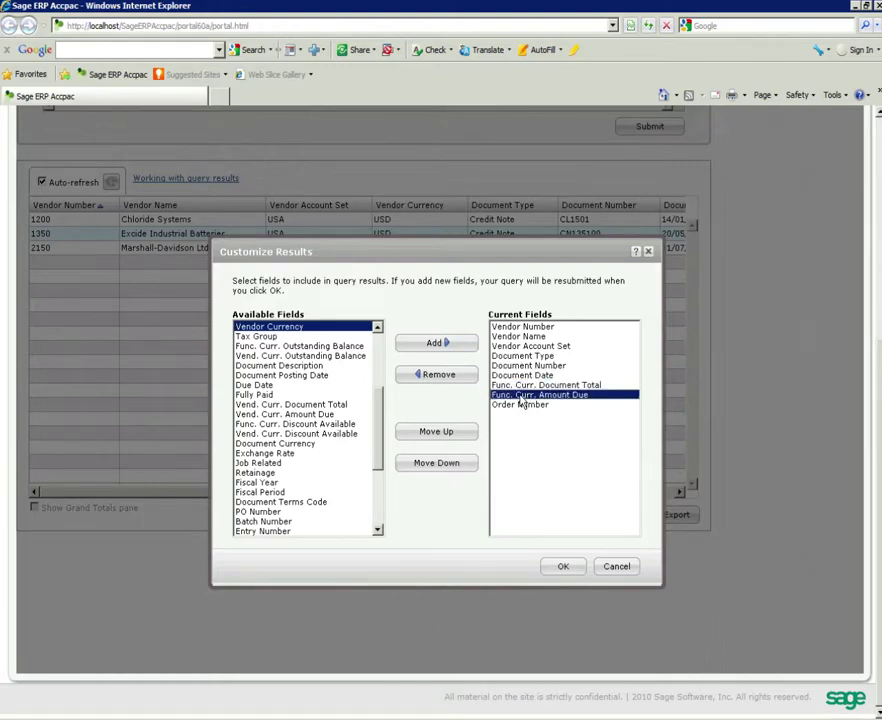
pyautogui.click(423, 374)
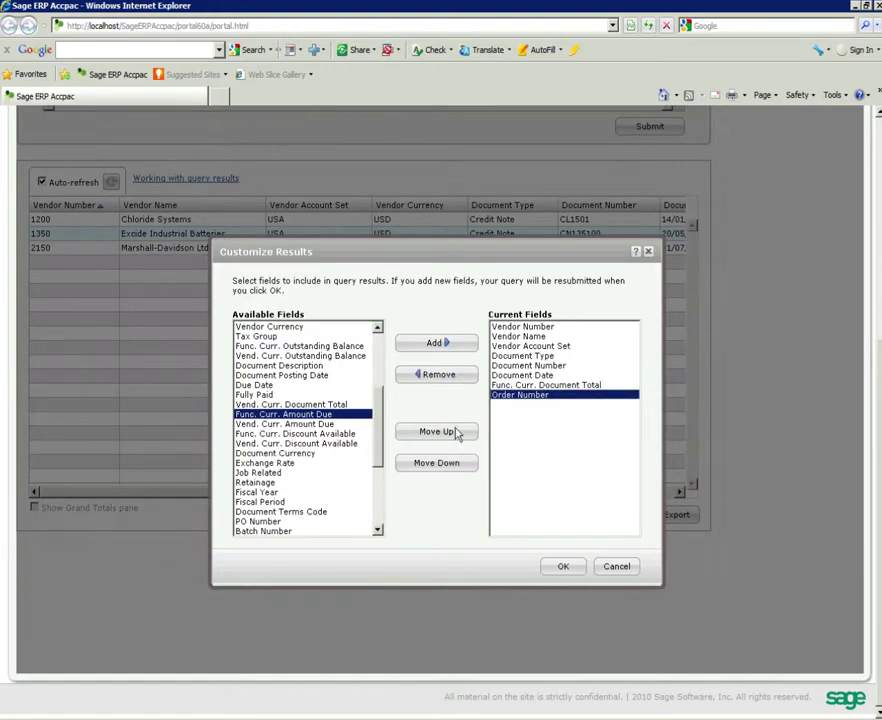
pyautogui.click(436, 374)
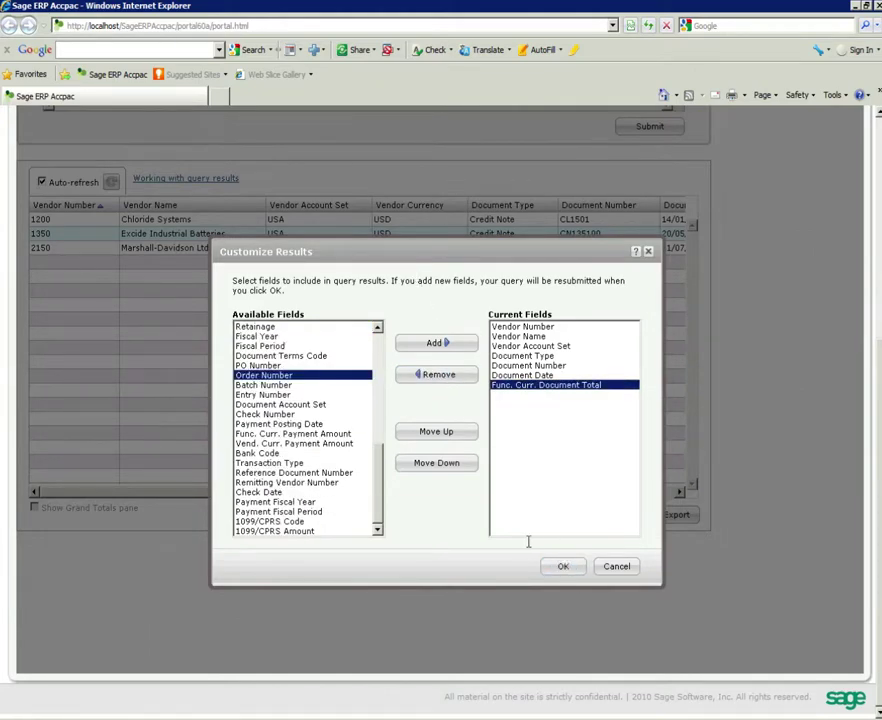
pyautogui.click(564, 572)
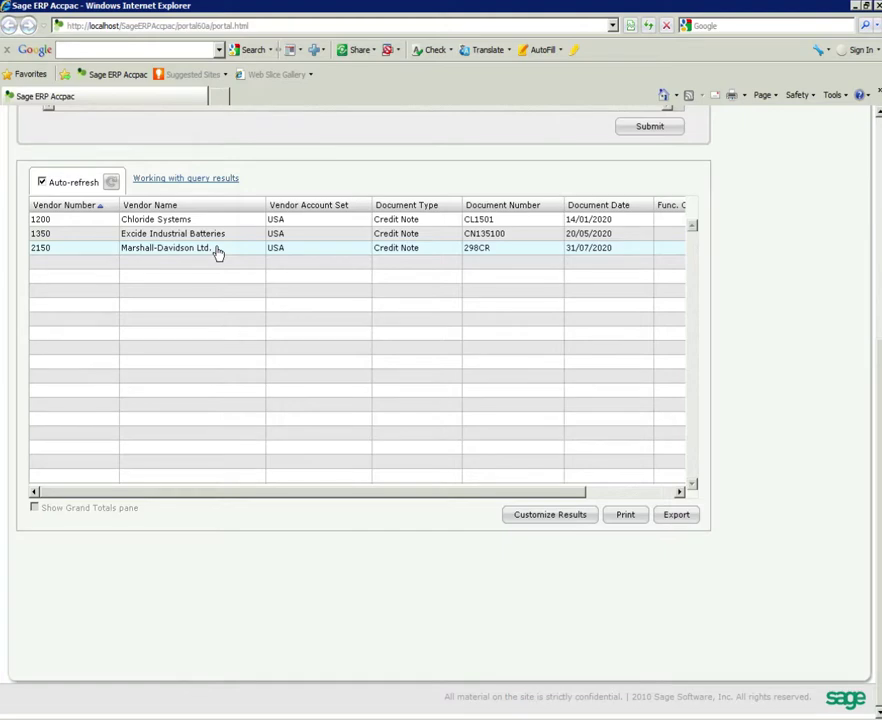
pyautogui.scroll(4, 842, 315)
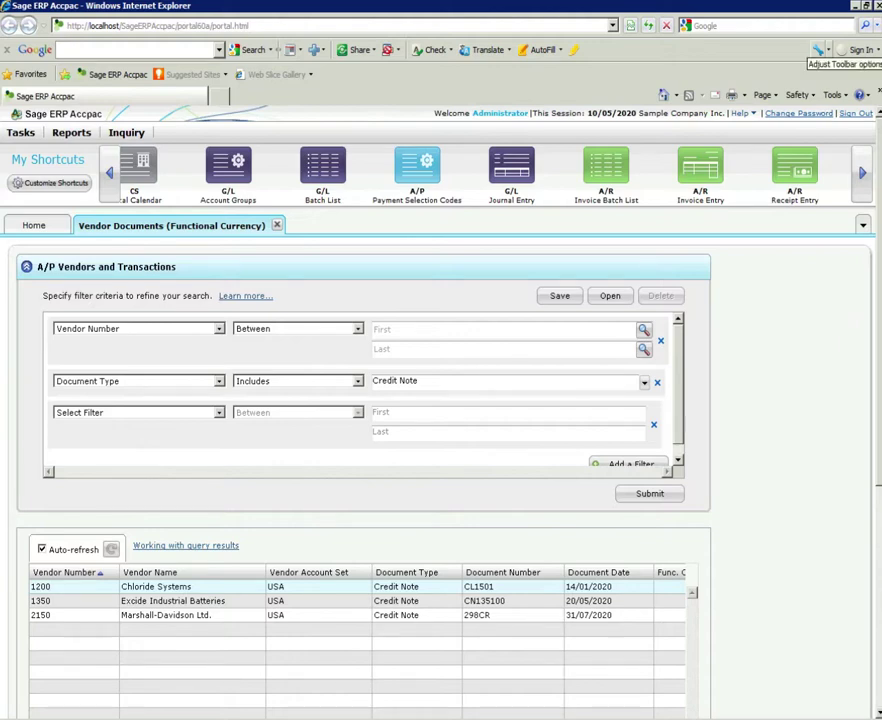
pyautogui.click(830, 0)
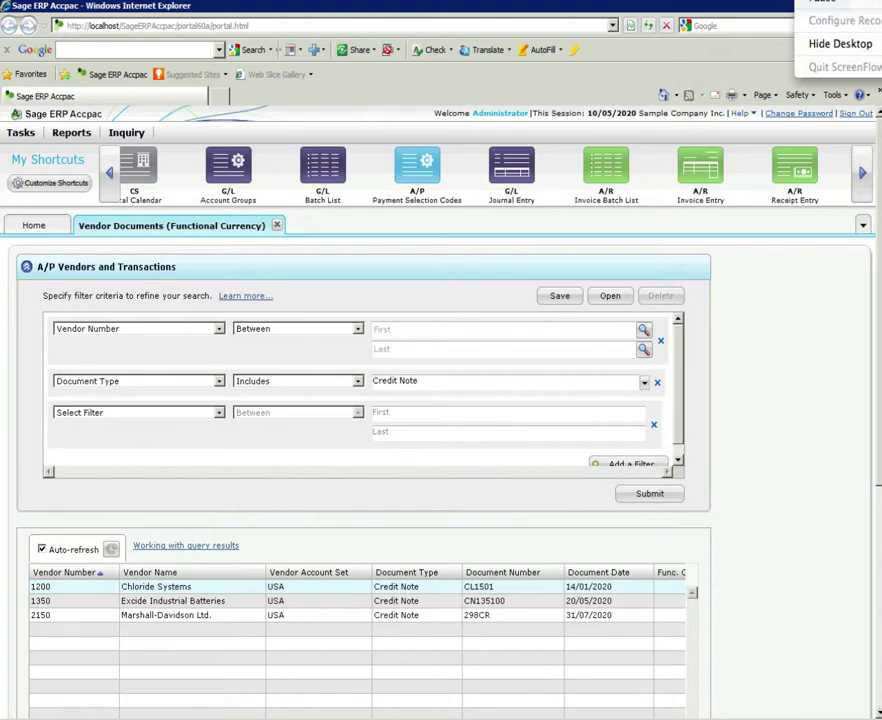